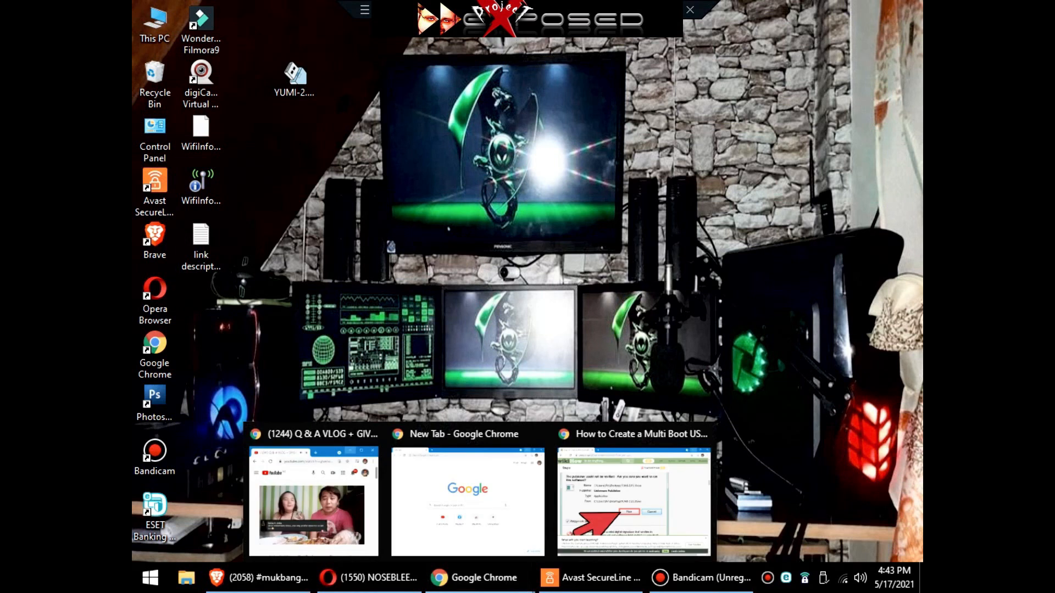
pyautogui.moveTo(379, 577)
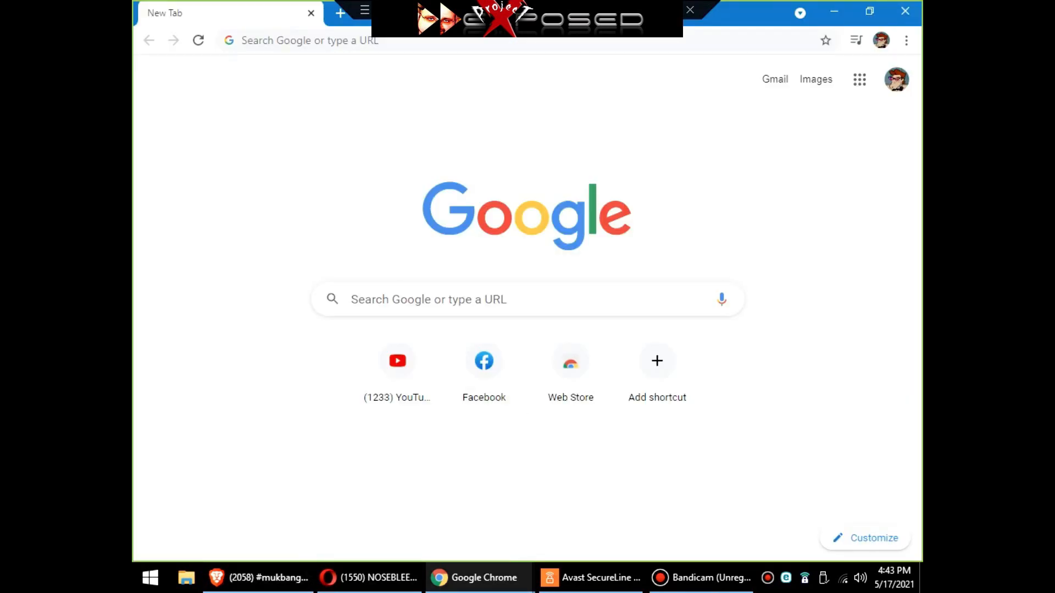
pyautogui.moveTo(763, 27); pyautogui.dragTo(802, 120)
pyautogui.doubleClick(200, 242)
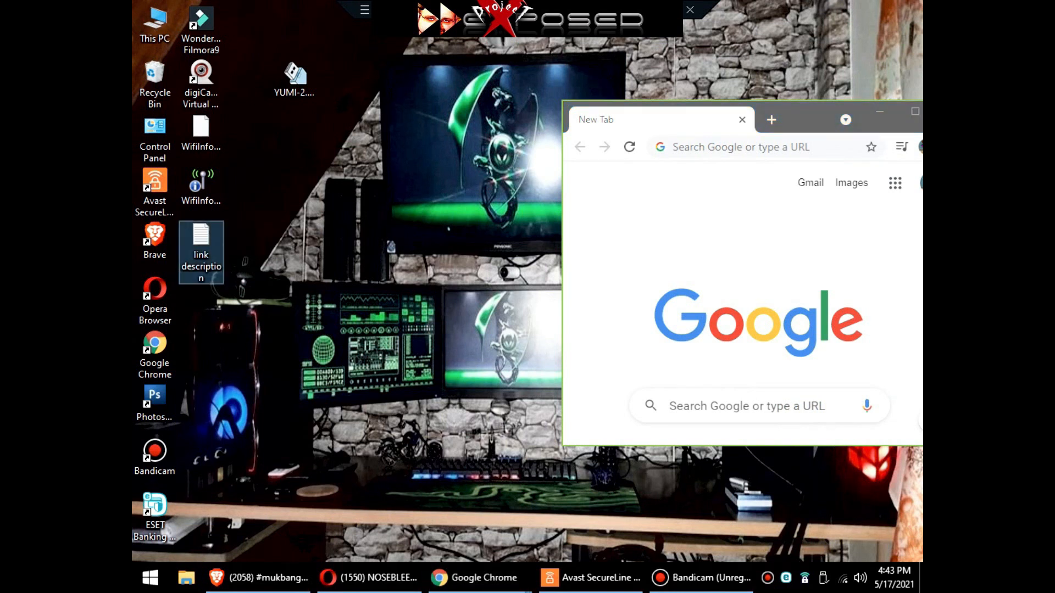
pyautogui.moveTo(815, 122); pyautogui.dragTo(578, 57)
pyautogui.click(314, 220)
pyautogui.moveTo(345, 165); pyautogui.dragTo(532, 165)
pyautogui.rightClick(493, 167)
pyautogui.click(527, 218)
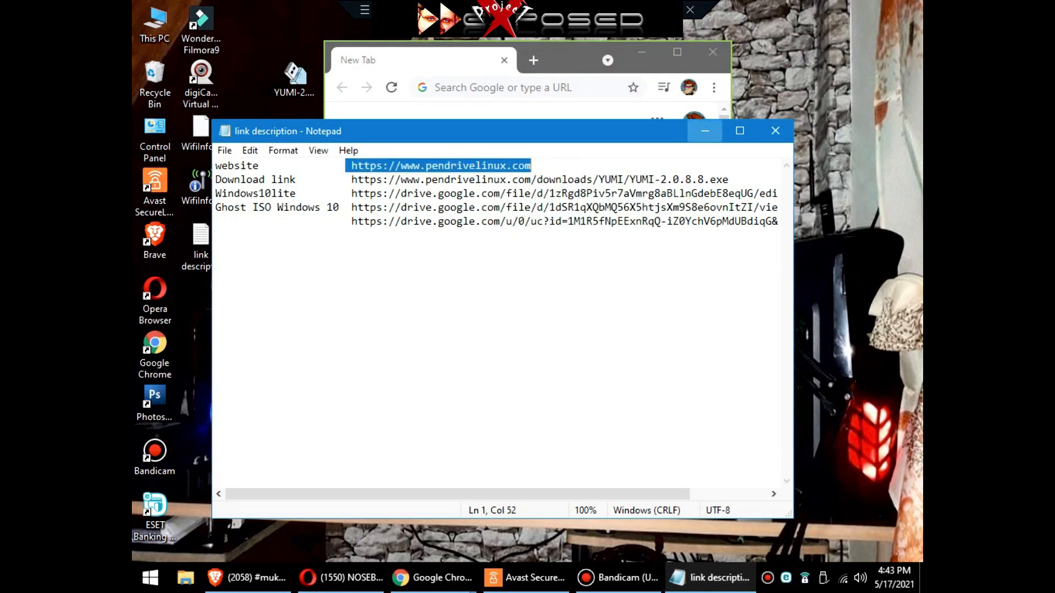
pyautogui.click(705, 131)
pyautogui.click(461, 87)
pyautogui.rightClick(460, 86)
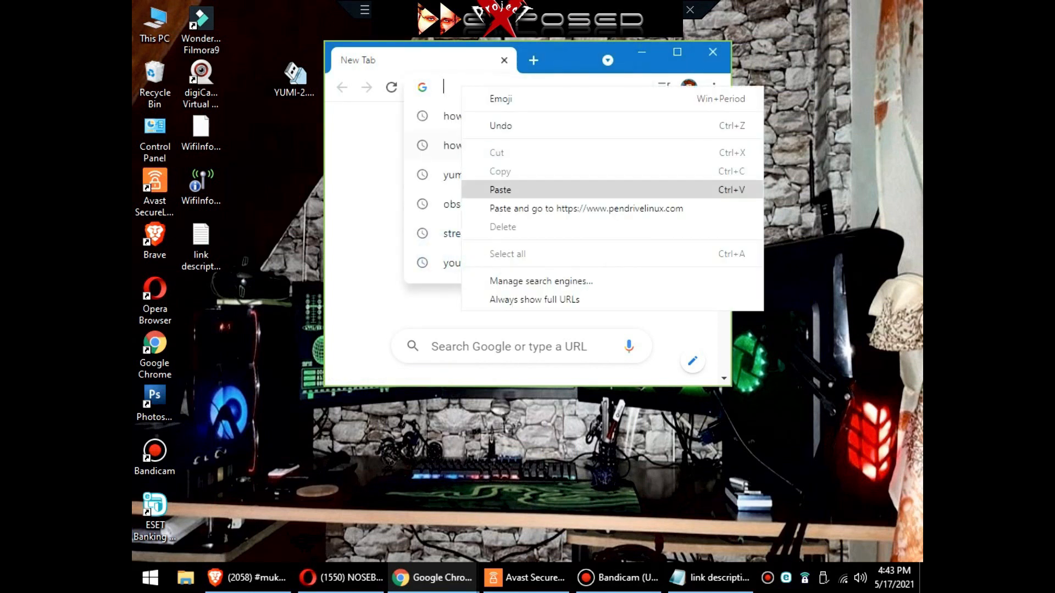
pyautogui.click(500, 190)
pyautogui.click(677, 51)
pyautogui.press('Return')
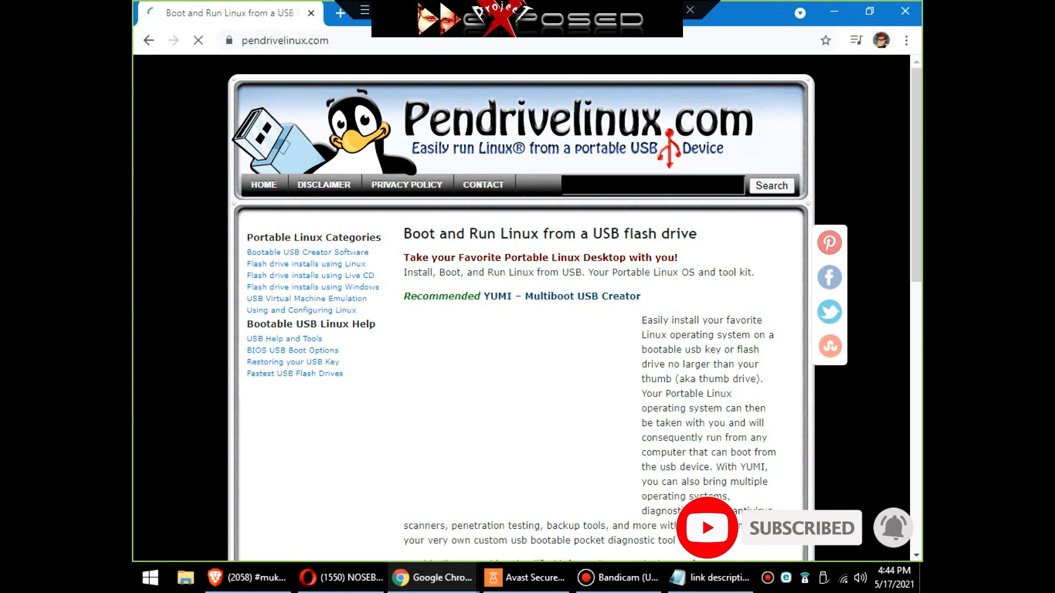
# Open the Bootable USB Creator Software category and go to the YUMI – Multiboot USB Creator page
pyautogui.scroll(-1, 522, 308)
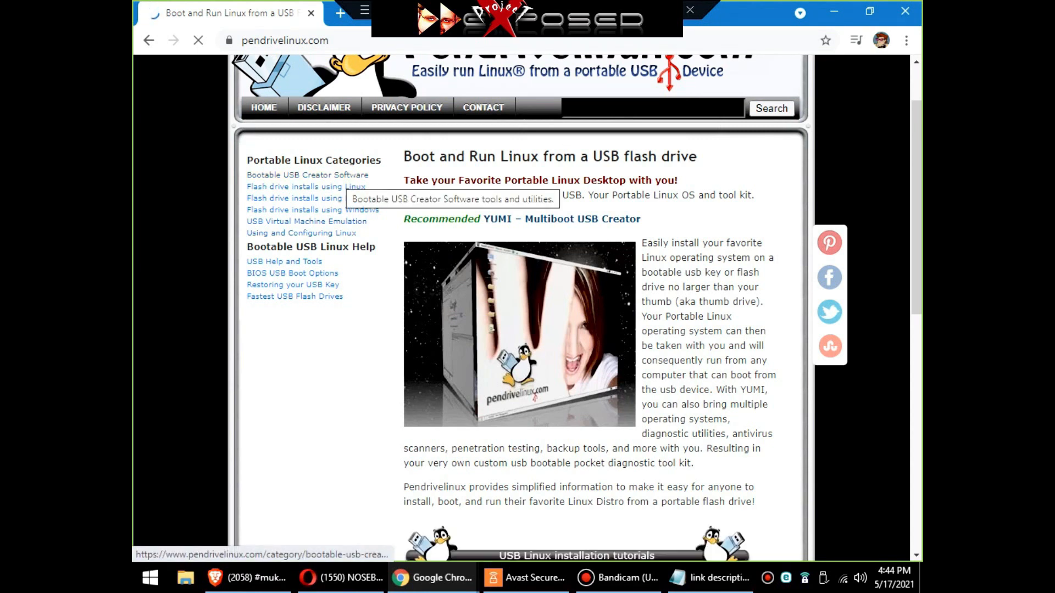
pyautogui.click(363, 176)
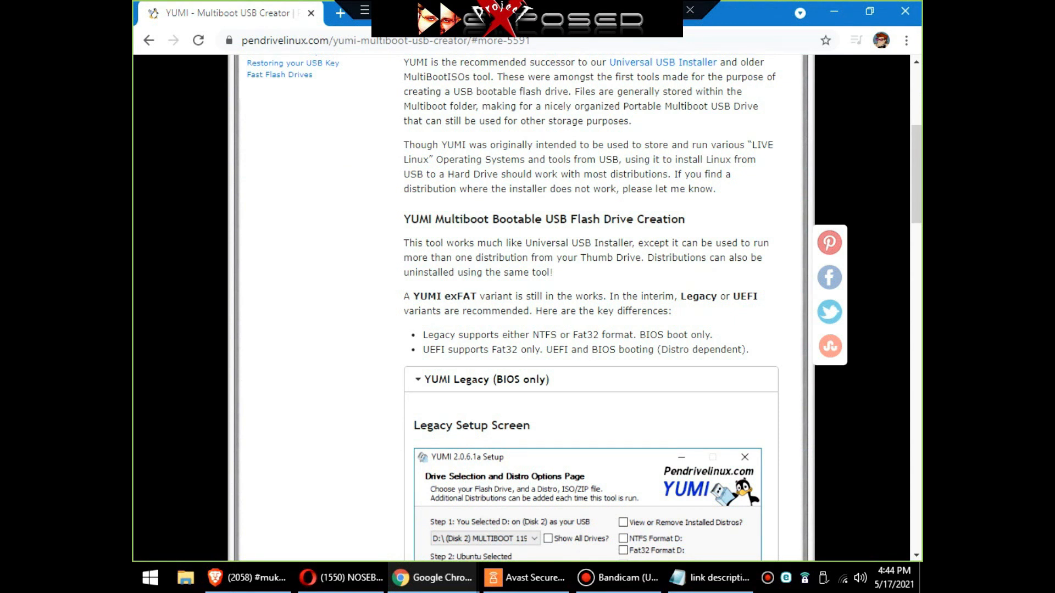
pyautogui.scroll(3, 522, 307)
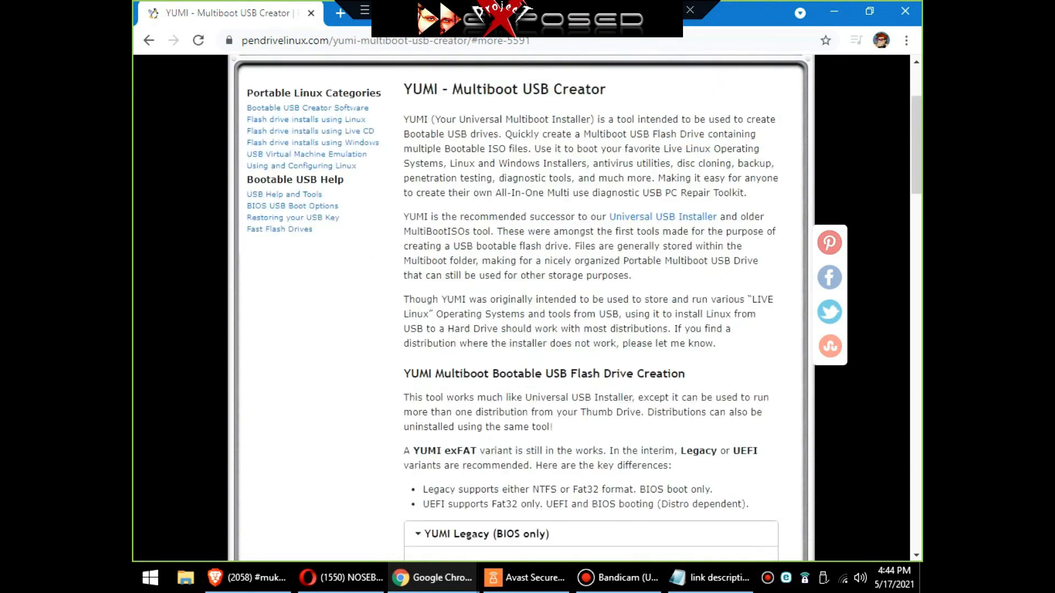
pyautogui.scroll(3, 521, 307)
# Download YUMI-2.0.8.8.exe from the YUMI Legacy (BIOS only) section and dismiss the download notice
pyautogui.scroll(-12, 522, 307)
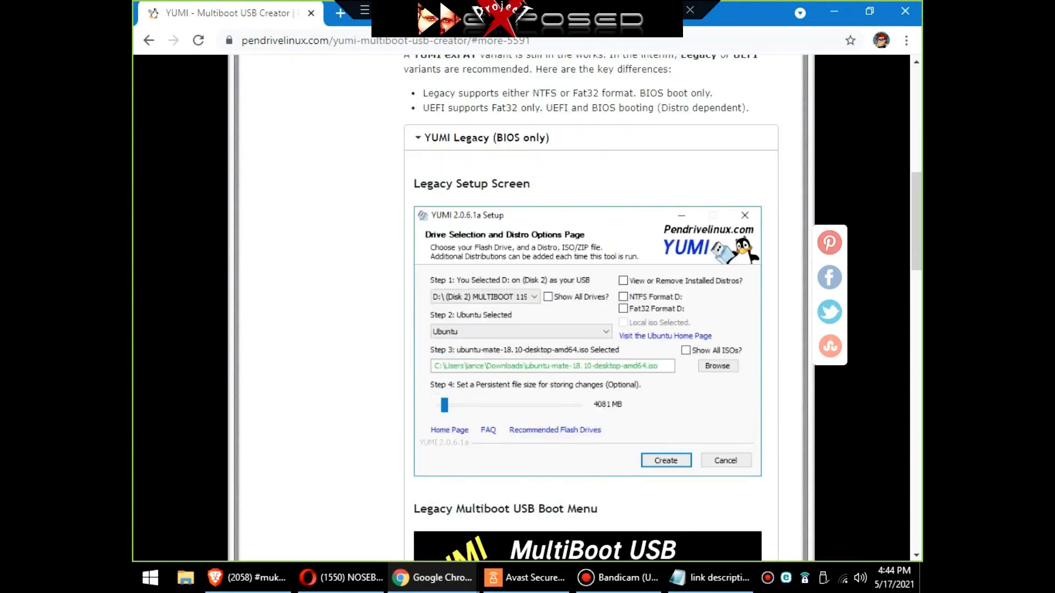
pyautogui.scroll(-10, 591, 308)
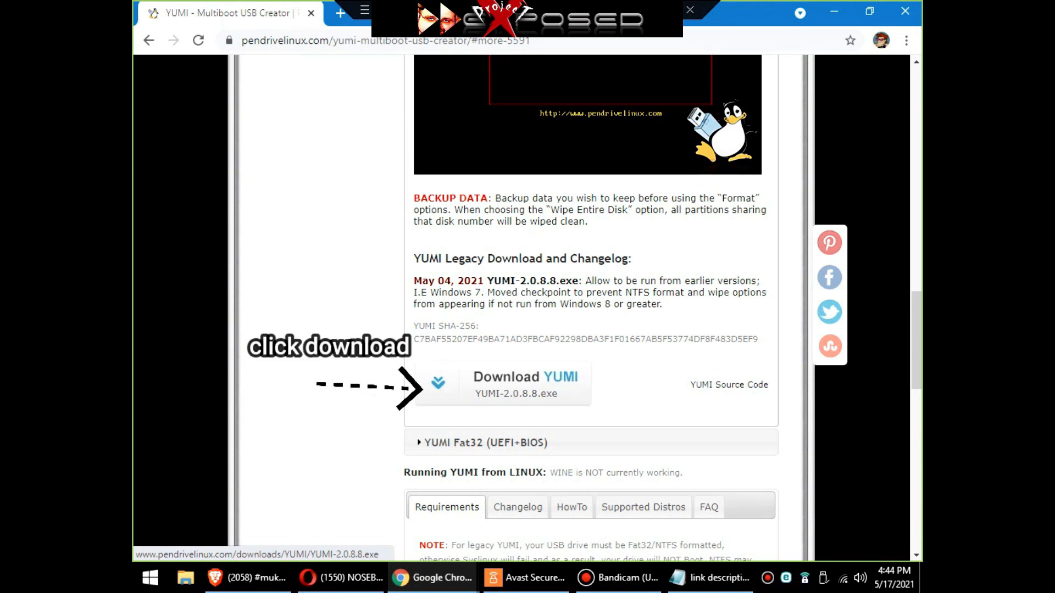
pyautogui.click(503, 384)
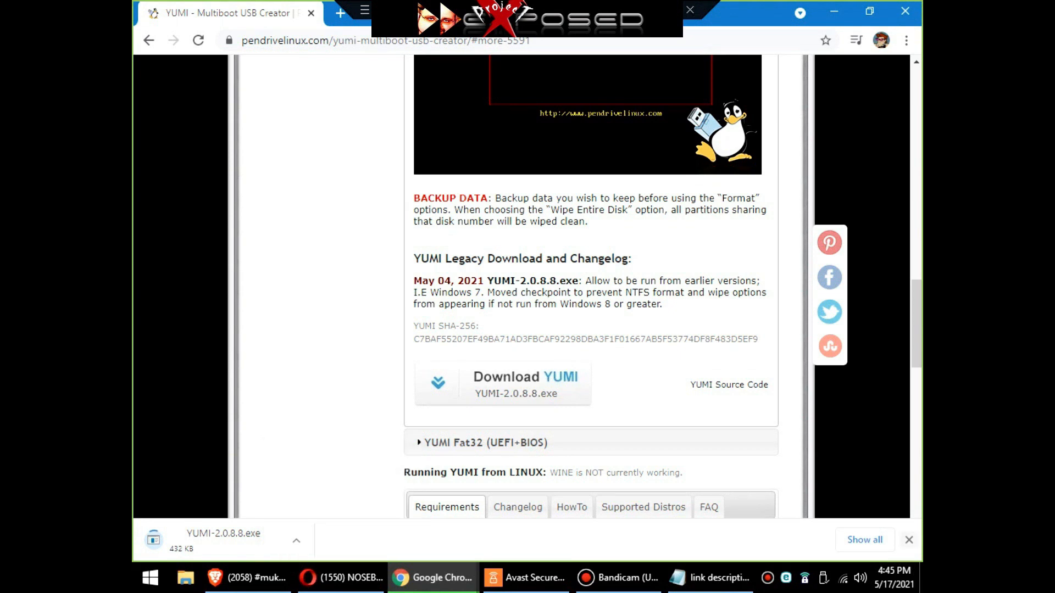
pyautogui.click(909, 540)
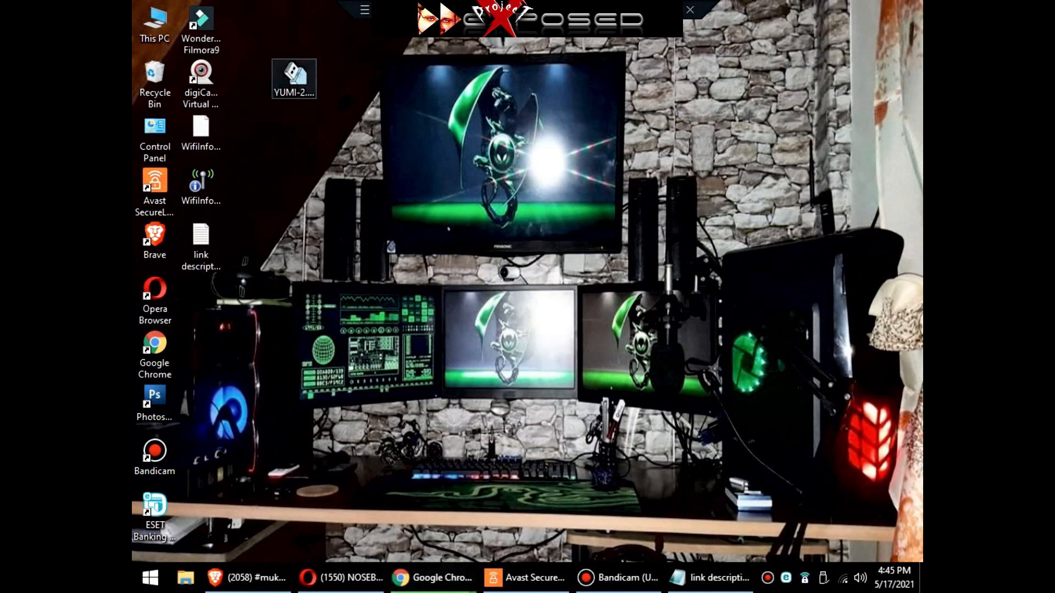
# Move the YUMI-2.0.8.8 file beside the other desktop icons, launch it, and reposition its setup window
pyautogui.moveTo(299, 76); pyautogui.dragTo(247, 138)
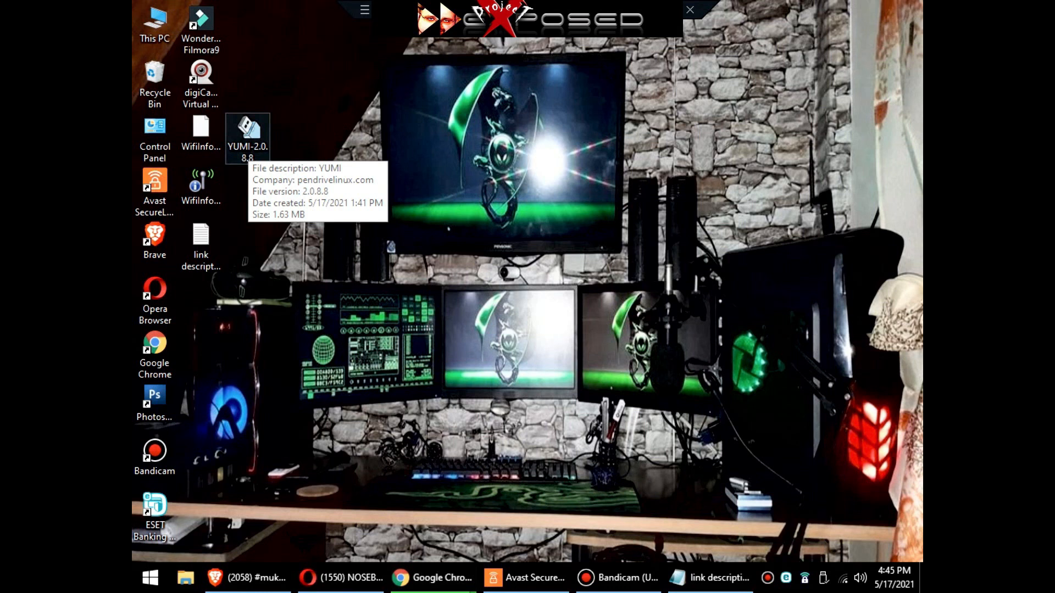
pyautogui.doubleClick(247, 137)
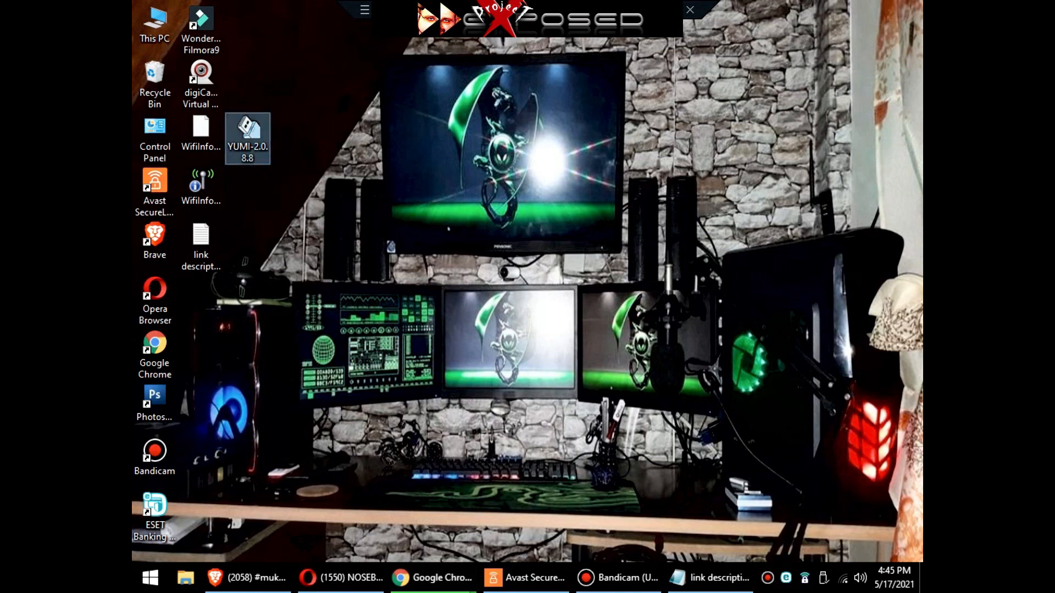
pyautogui.click(578, 306)
pyautogui.moveTo(446, 143); pyautogui.dragTo(393, 124)
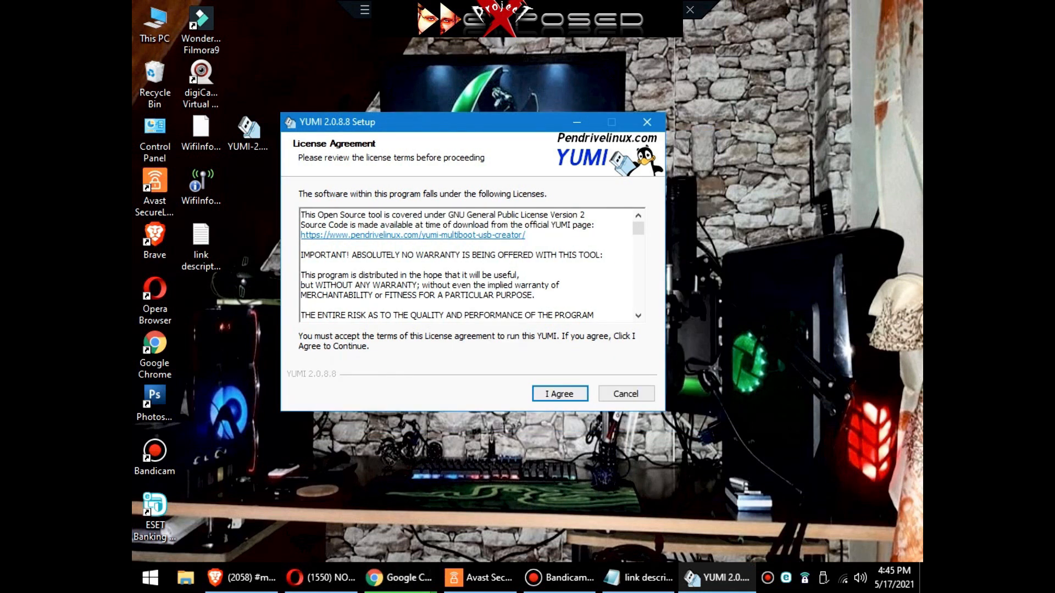
# Accept the YUMI license agreement and select F:\ (Disk 2) 7GB FAT32 as the USB device
pyautogui.press('Return')
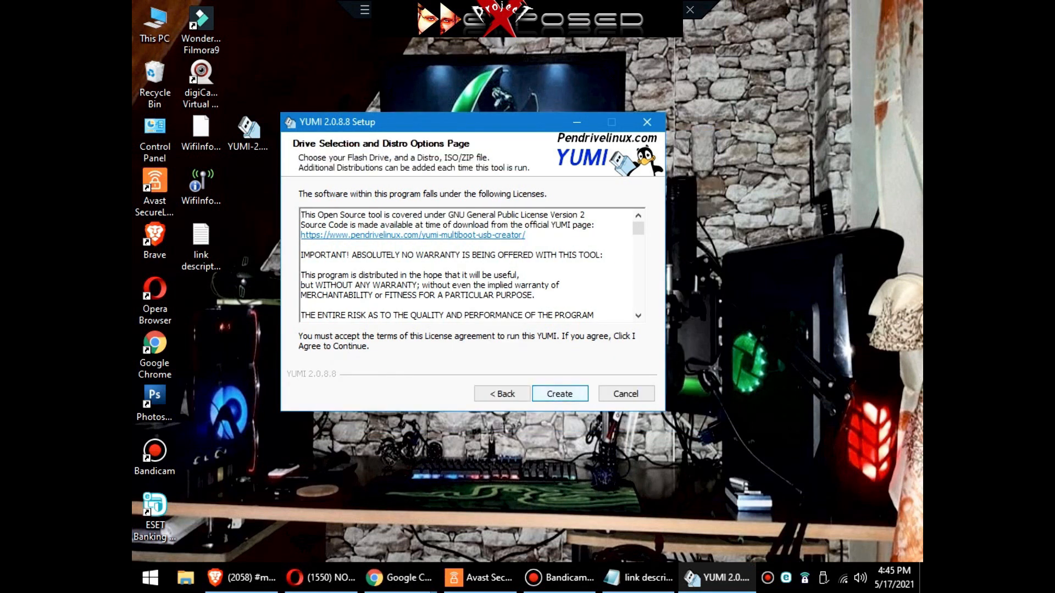
pyautogui.click(492, 212)
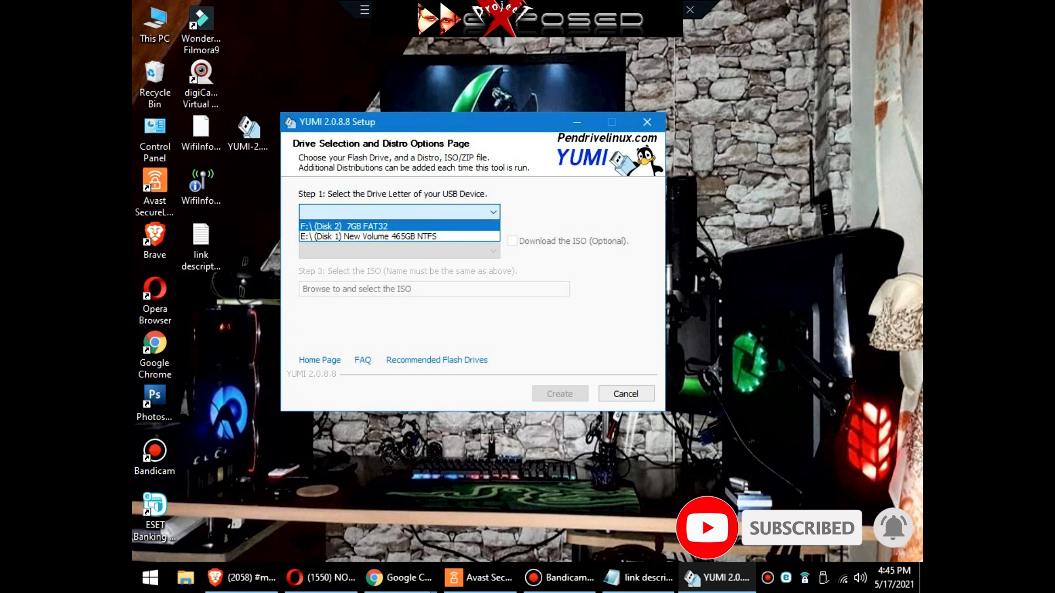
pyautogui.click(385, 227)
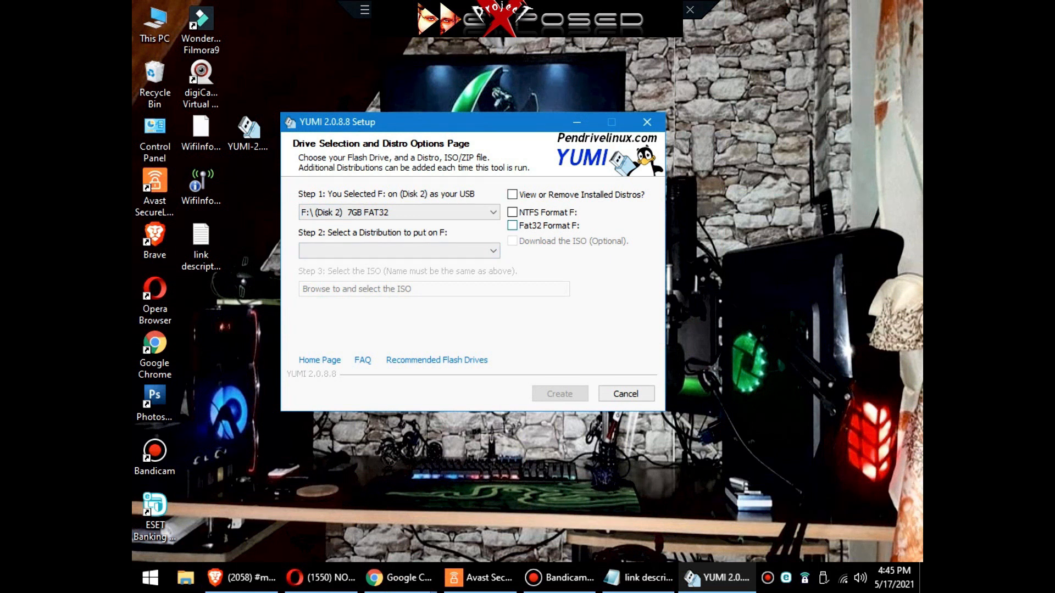
# Look through the distributions available for drive F:, from the Linux distros to the antivirus, system and Windows installer groups
pyautogui.click(492, 251)
pyautogui.moveTo(493, 293); pyautogui.dragTo(493, 455)
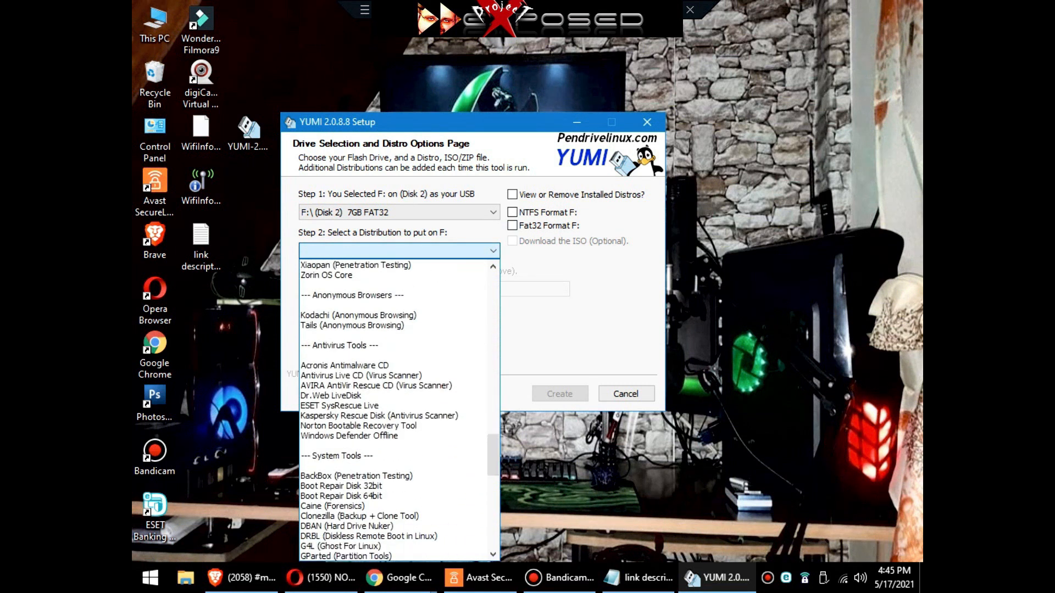
pyautogui.scroll(-9, 393, 444)
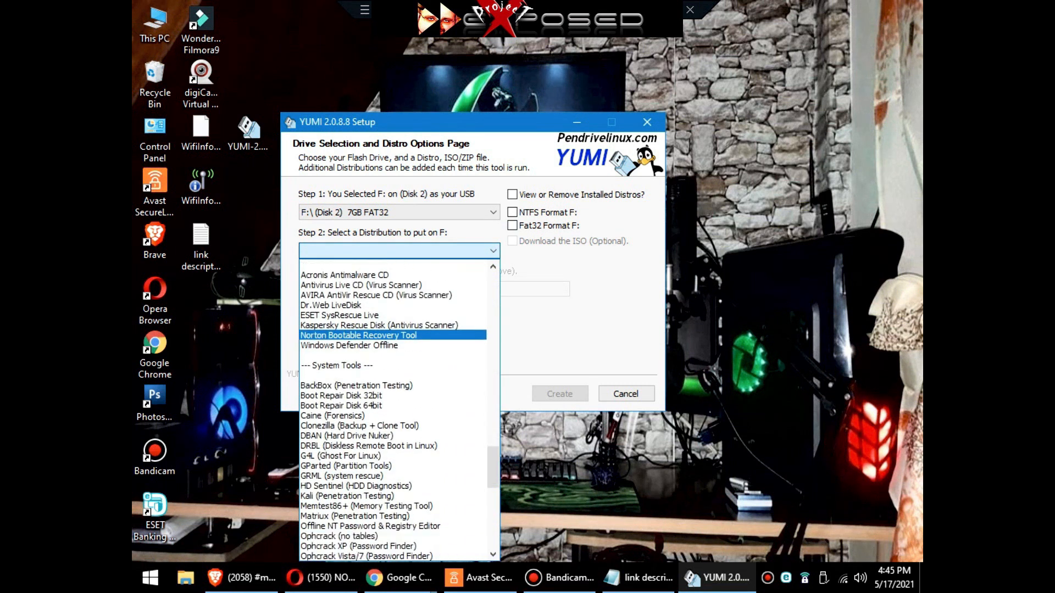
pyautogui.scroll(-2, 393, 455)
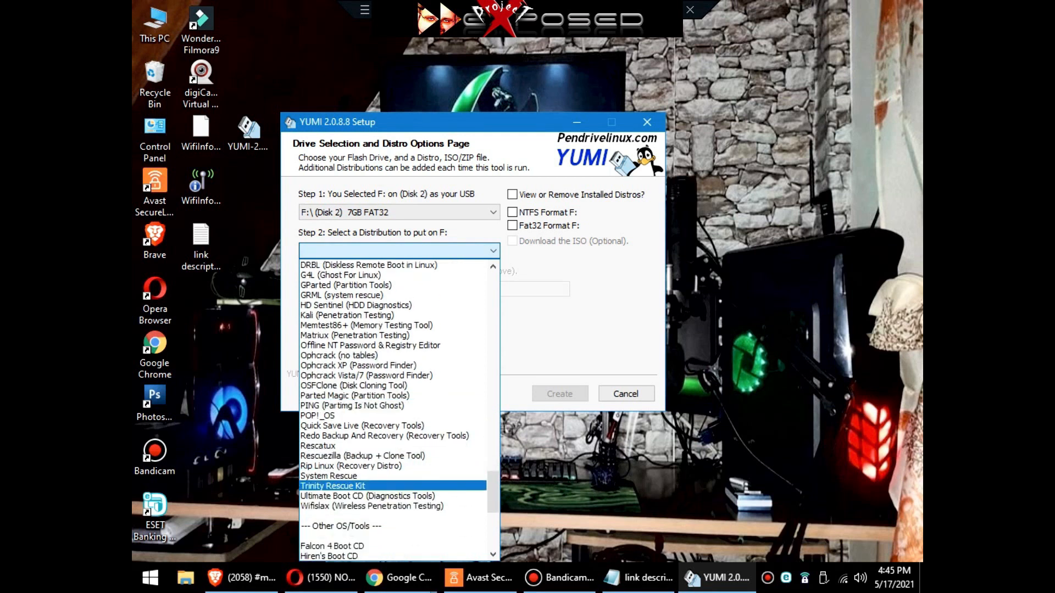
pyautogui.scroll(-8, 393, 455)
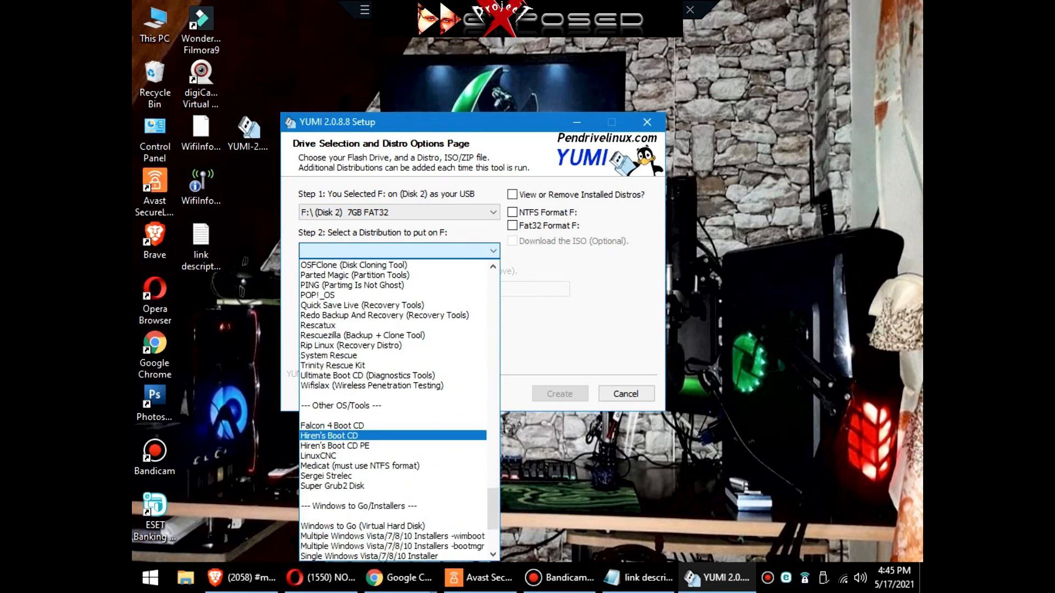
pyautogui.scroll(5, 393, 357)
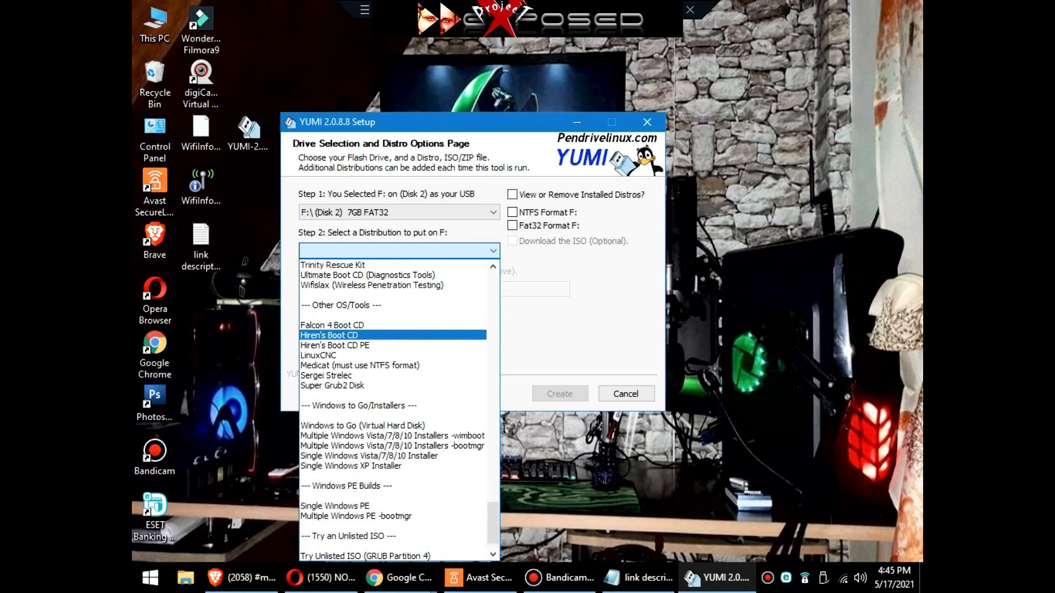
pyautogui.scroll(3, 393, 407)
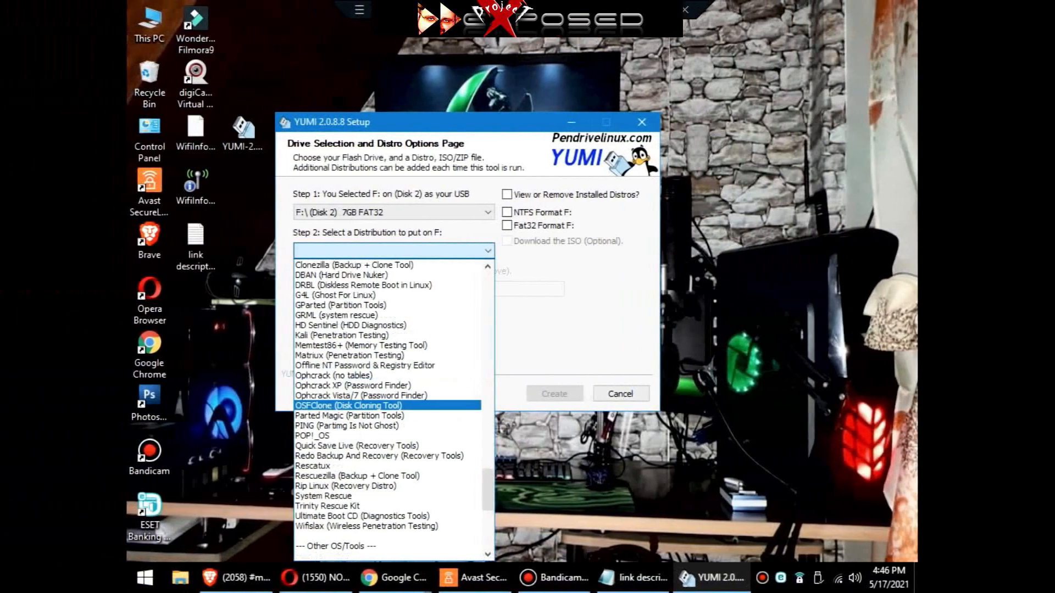
pyautogui.scroll(4, 393, 412)
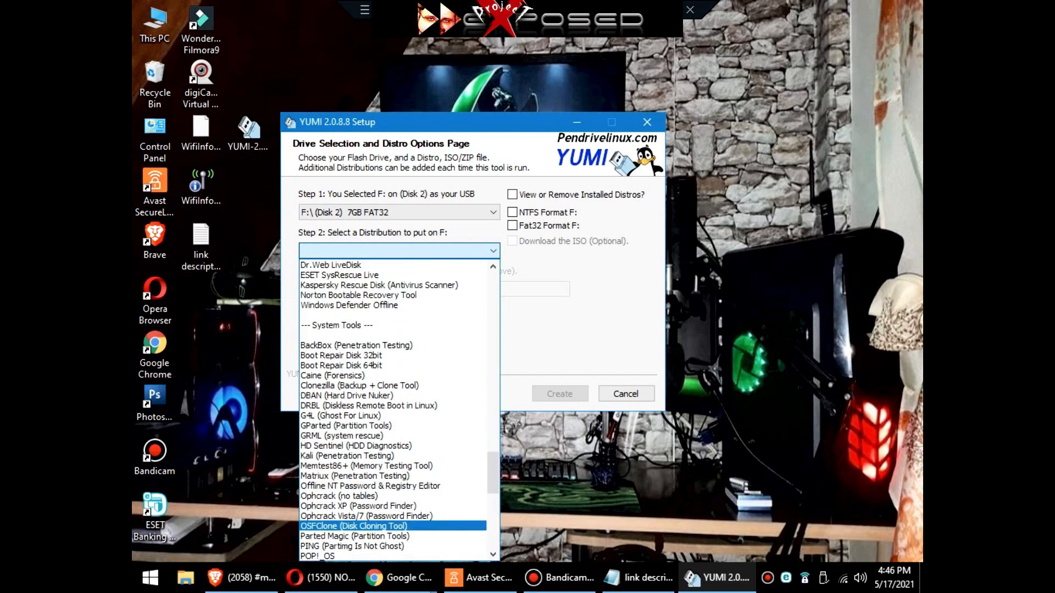
pyautogui.scroll(3, 393, 330)
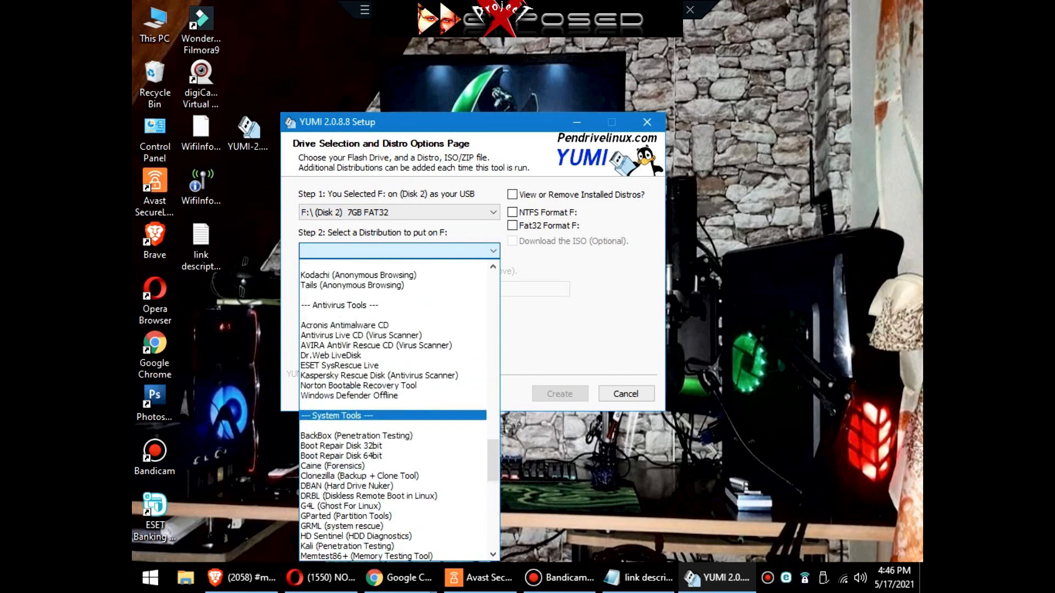
pyautogui.scroll(3, 393, 416)
pyautogui.scroll(3, 393, 412)
pyautogui.scroll(8, 393, 475)
pyautogui.scroll(8, 393, 412)
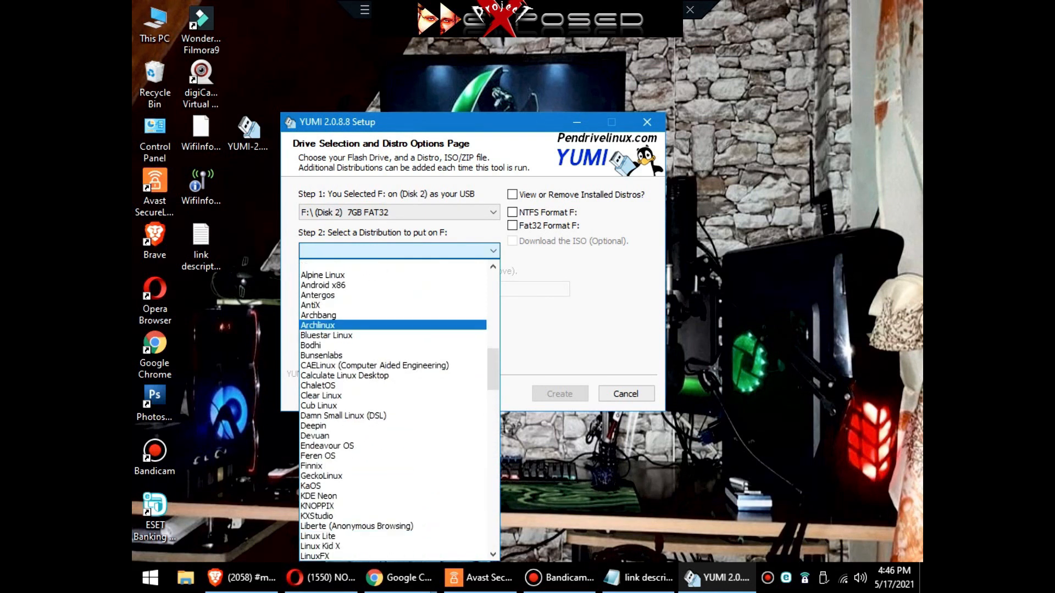
# Choose Kali (Penetration Testing) from the System Tools group as the distribution to put on drive F:
pyautogui.scroll(-15, 393, 405)
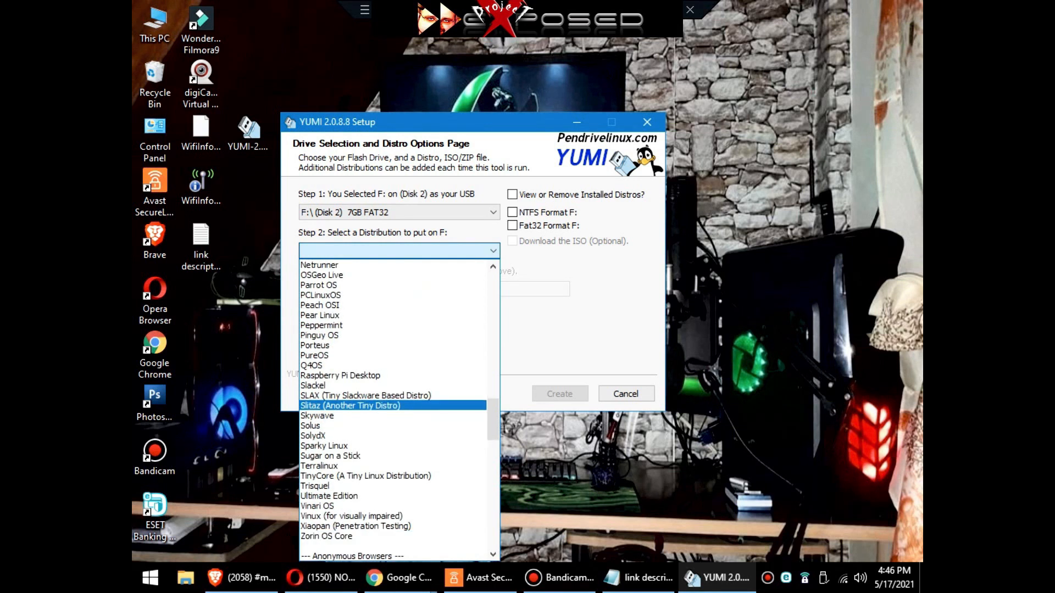
pyautogui.scroll(-2, 393, 426)
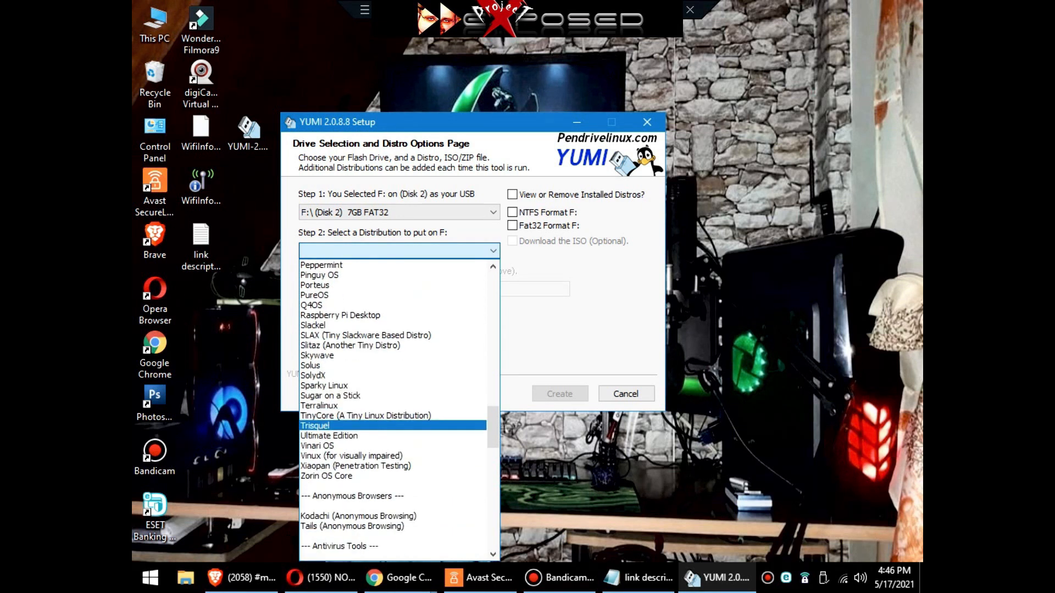
pyautogui.scroll(-3, 392, 426)
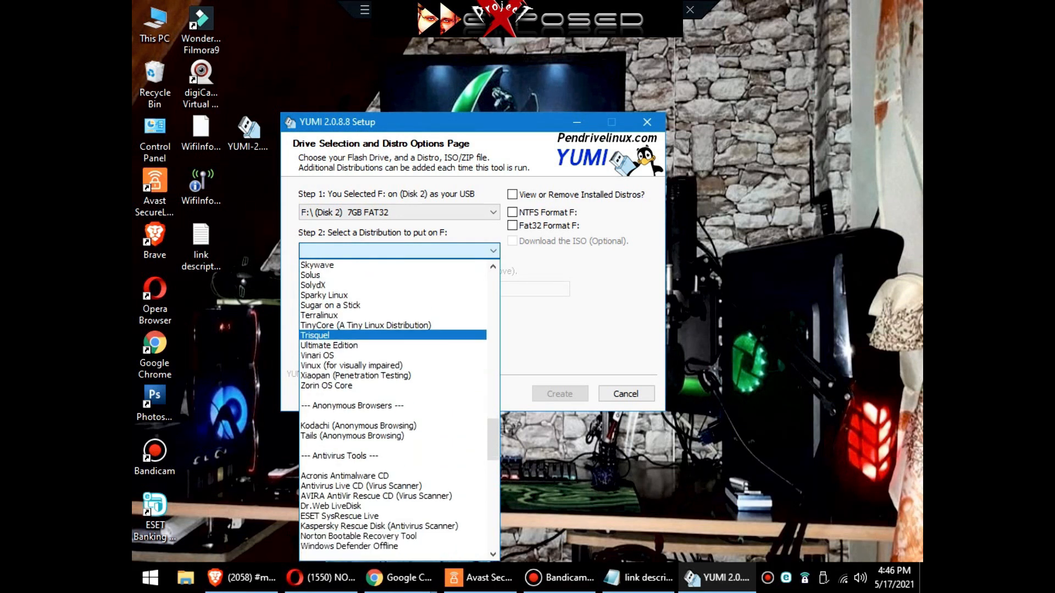
pyautogui.scroll(-1, 393, 455)
pyautogui.scroll(-2, 393, 455)
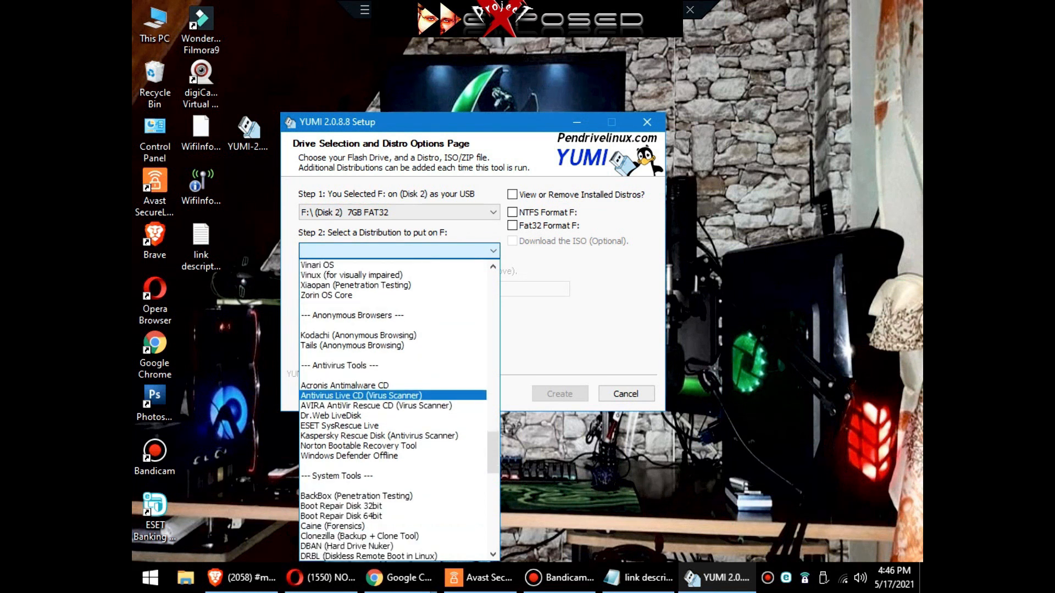
pyautogui.scroll(-1, 393, 492)
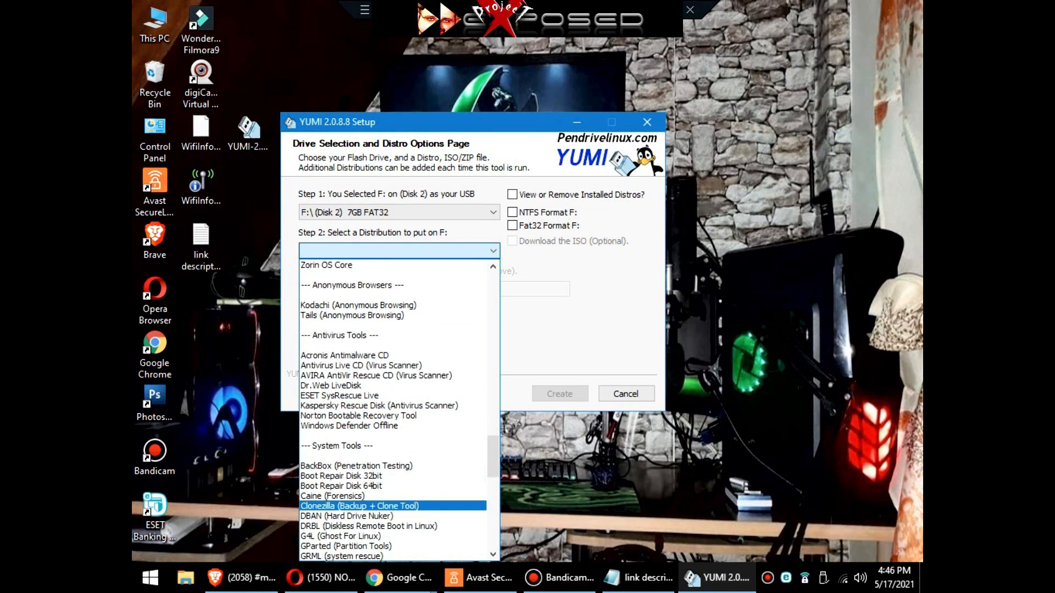
pyautogui.scroll(-1, 393, 500)
pyautogui.scroll(-1, 393, 466)
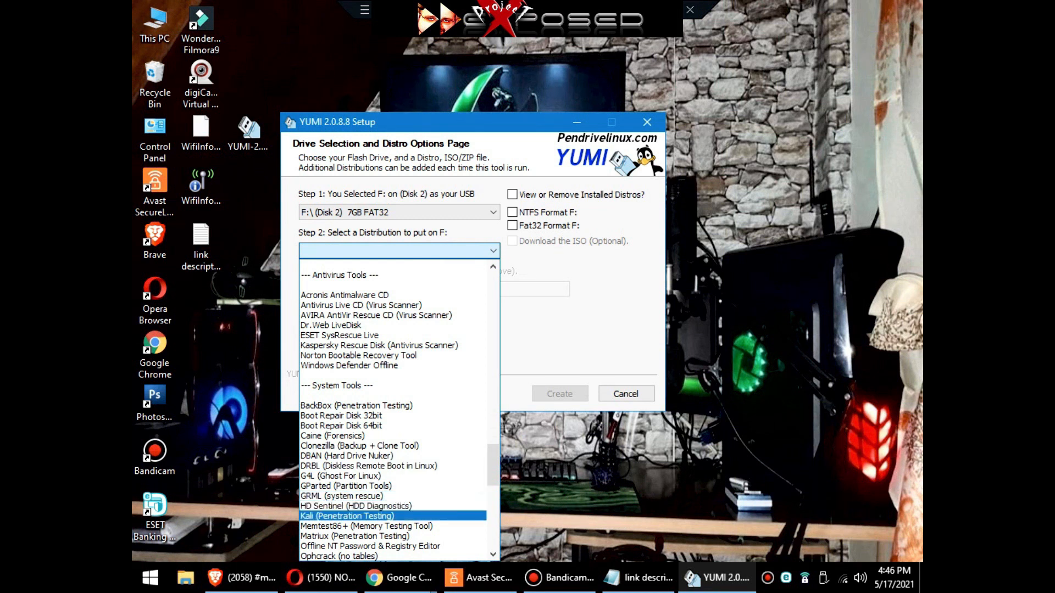
pyautogui.click(346, 516)
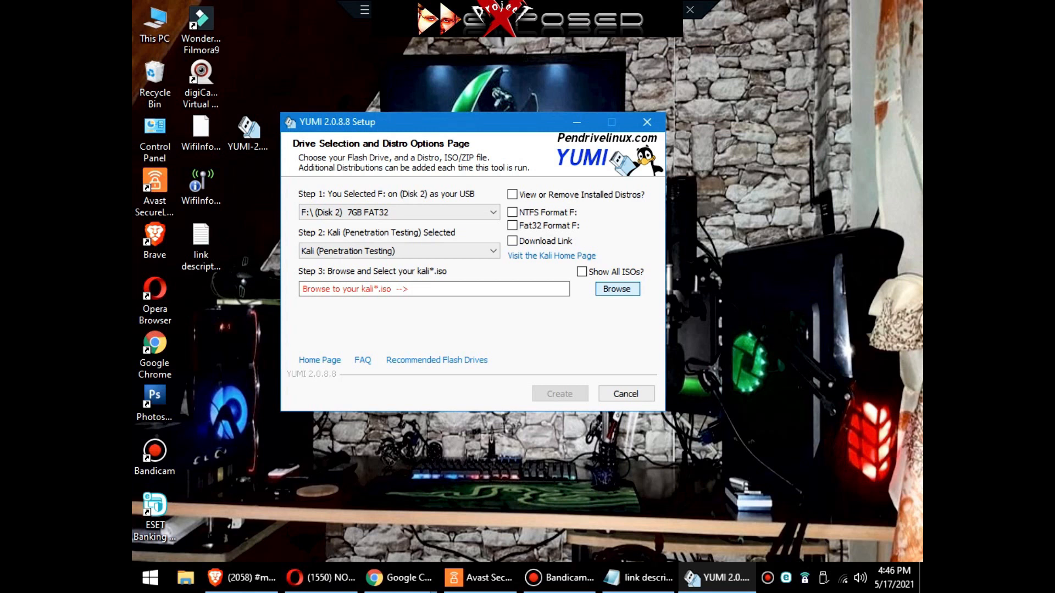
# Select kali-linux-2021.1-live-amd64.iso from the iso folder on New Volume (E:) as the Kali image
pyautogui.click(616, 289)
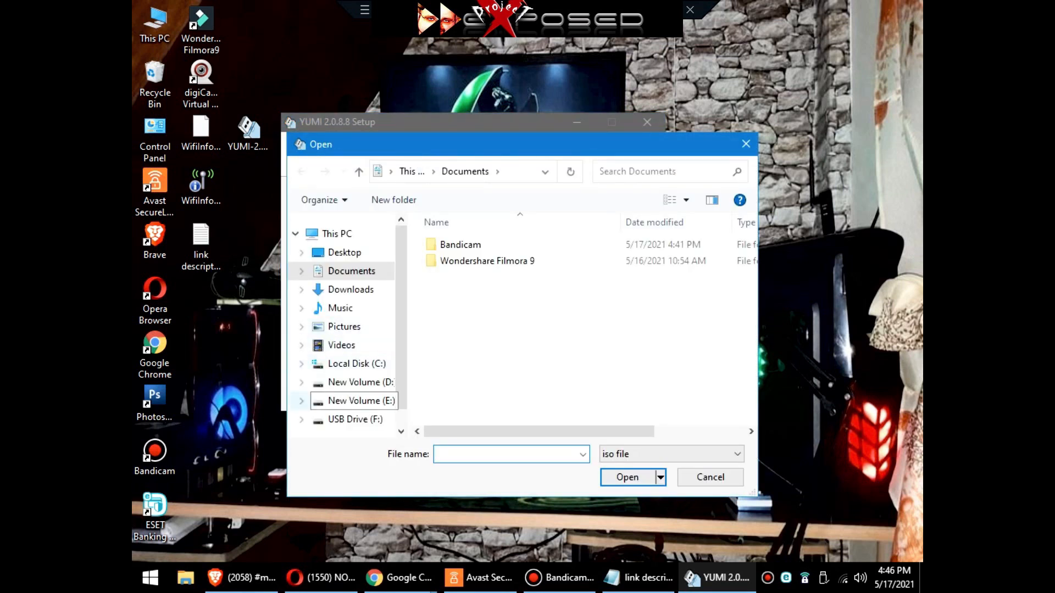
pyautogui.click(360, 400)
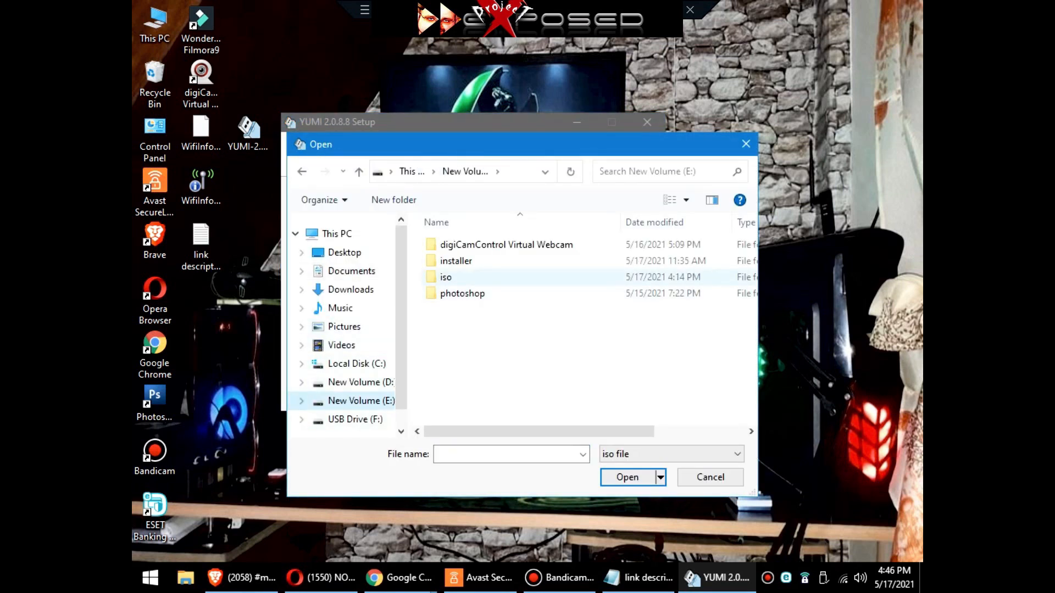
pyautogui.doubleClick(446, 278)
pyautogui.click(497, 245)
pyautogui.click(627, 477)
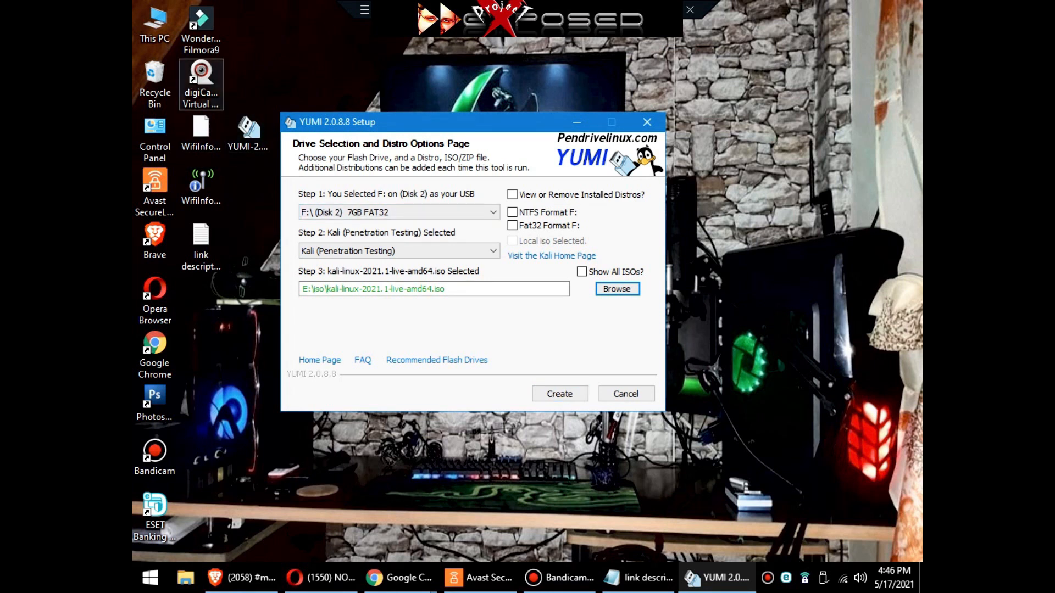
# Check the contents of USB Drive (F:) in This PC and close the file window
pyautogui.doubleClick(155, 23)
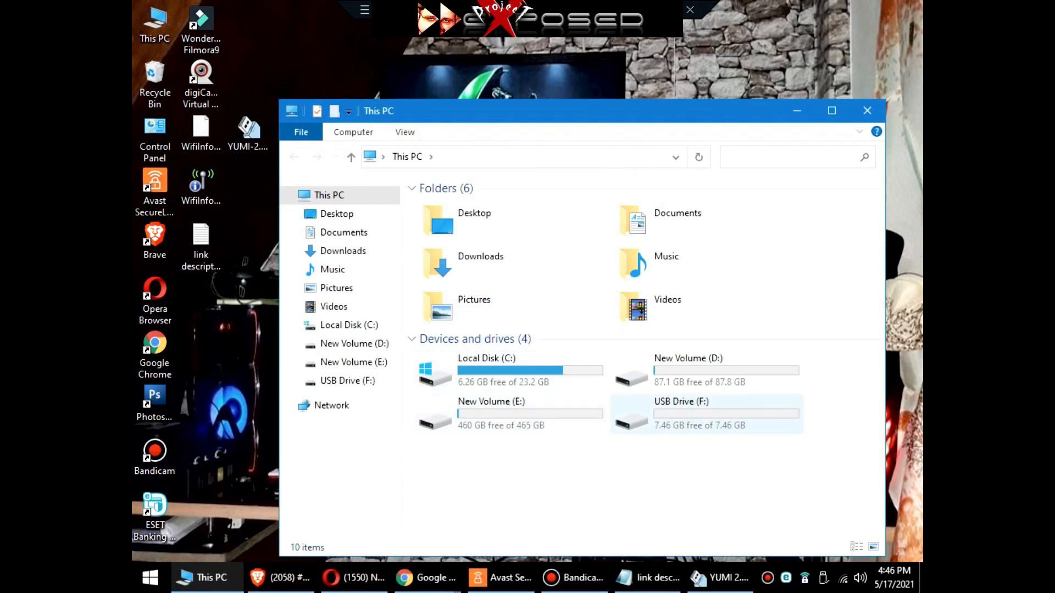
pyautogui.doubleClick(706, 413)
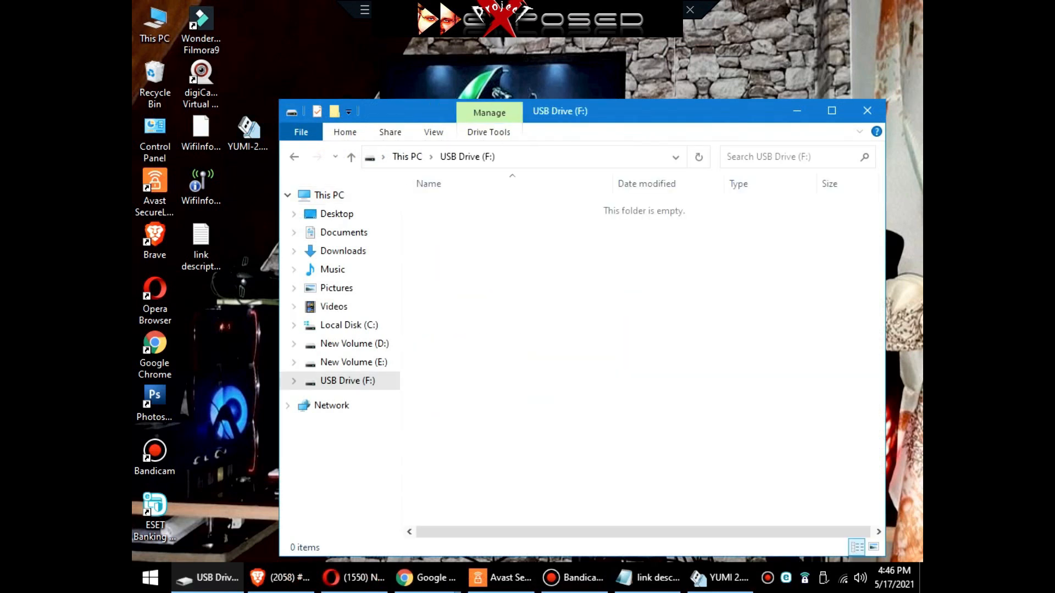
pyautogui.click(867, 110)
# Start creating the Kali multiboot drive on F:, confirm the listed actions, and reposition the setup window
pyautogui.click(560, 393)
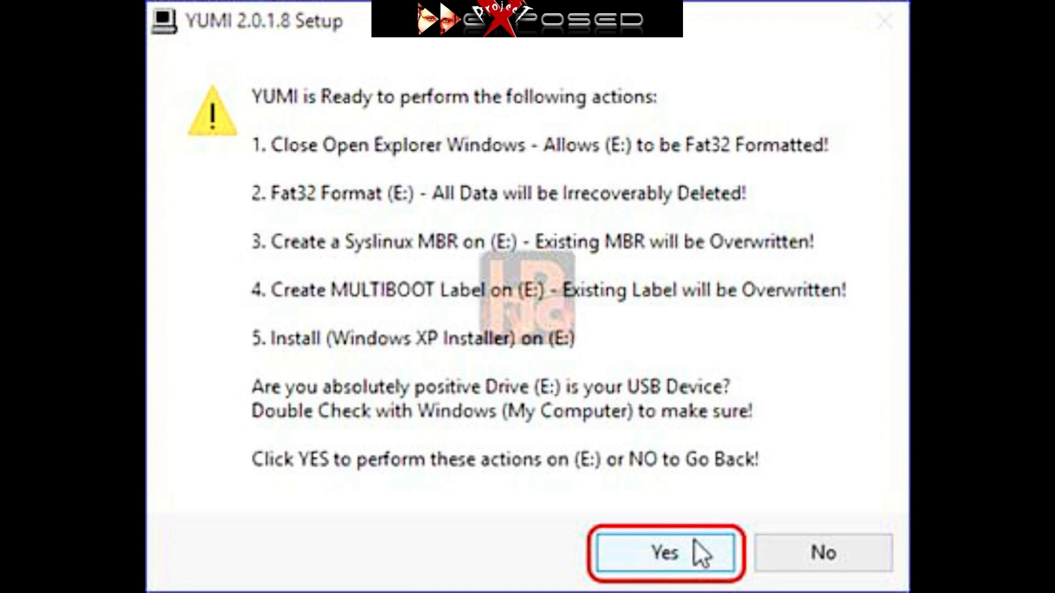
pyautogui.click(694, 539)
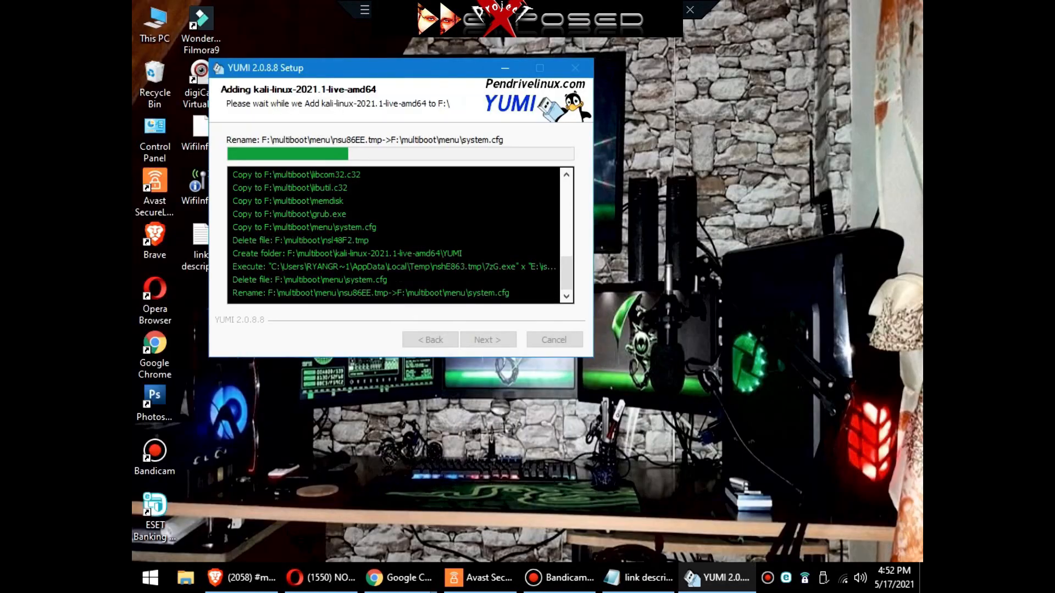
pyautogui.moveTo(446, 62); pyautogui.dragTo(548, 106)
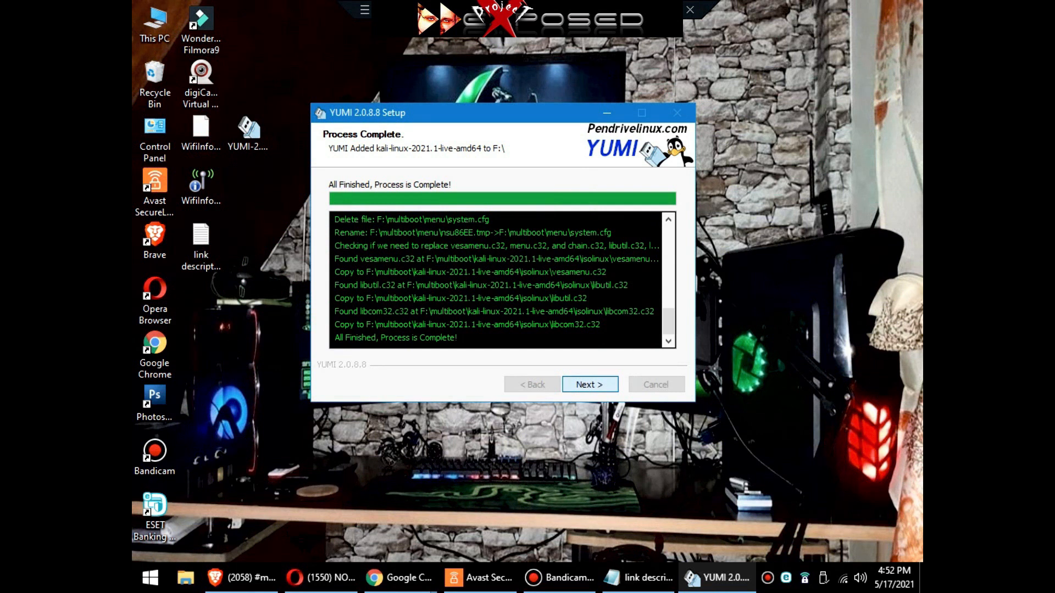
# Continue to adding more ISOs/distros and select F:\ (Disk 2) MULTIBOOT 7GB FAT32 as the USB device
pyautogui.click(589, 384)
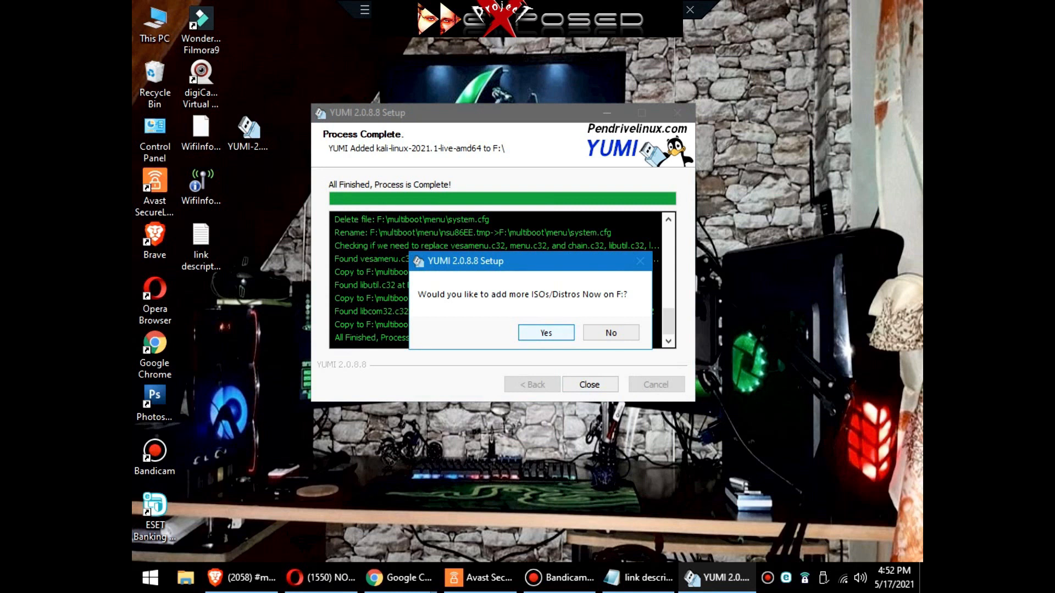
pyautogui.click(545, 332)
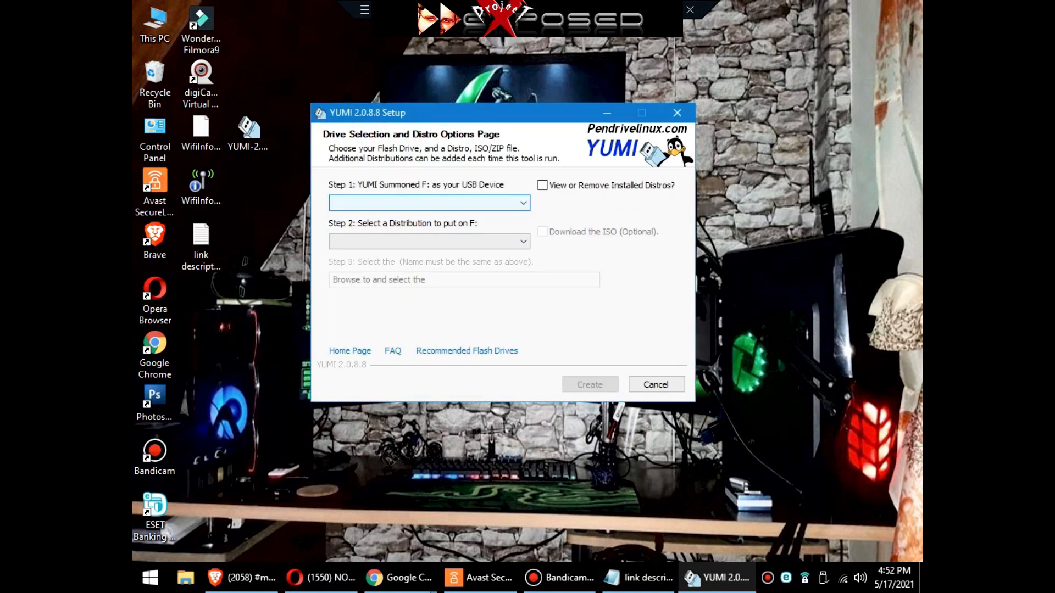
pyautogui.click(515, 203)
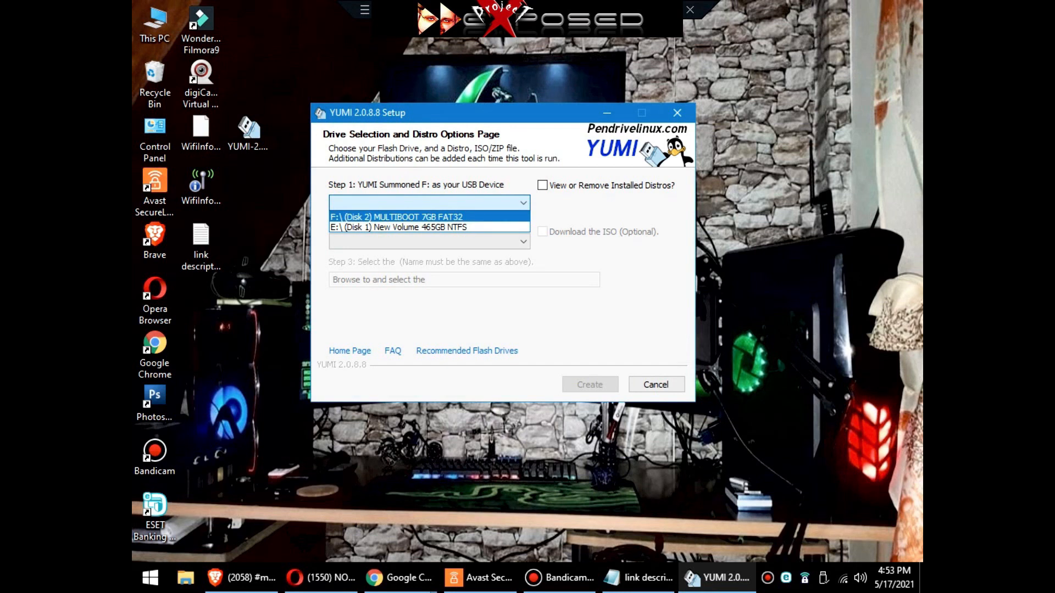
pyautogui.click(434, 217)
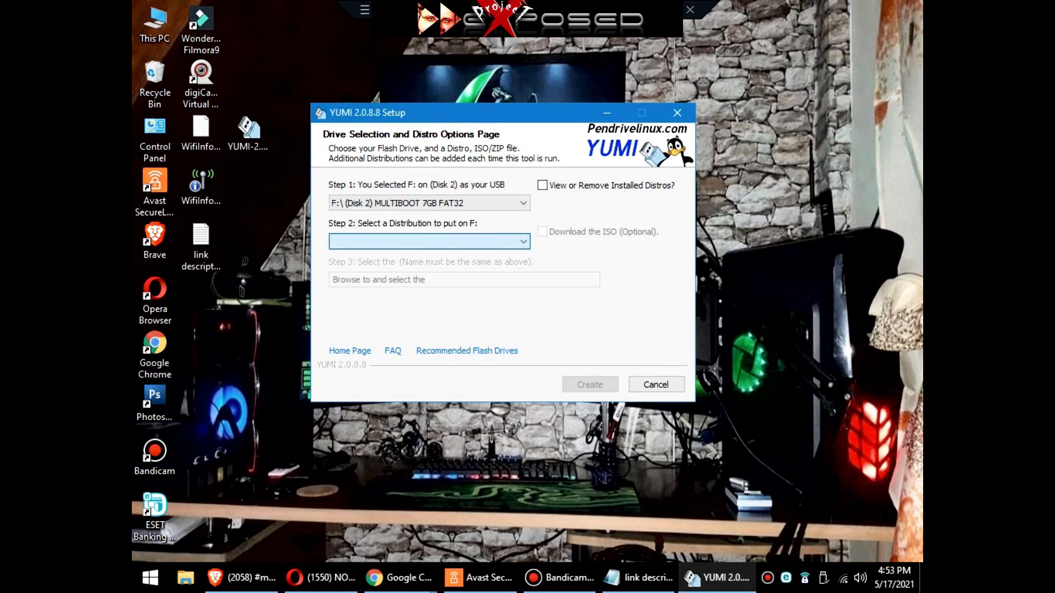
# Look through the distributions available for F:, from the Ubuntu and Linux Mint groups through the other 32/64-bit distros
pyautogui.click(519, 242)
pyautogui.moveTo(523, 280); pyautogui.dragTo(523, 291)
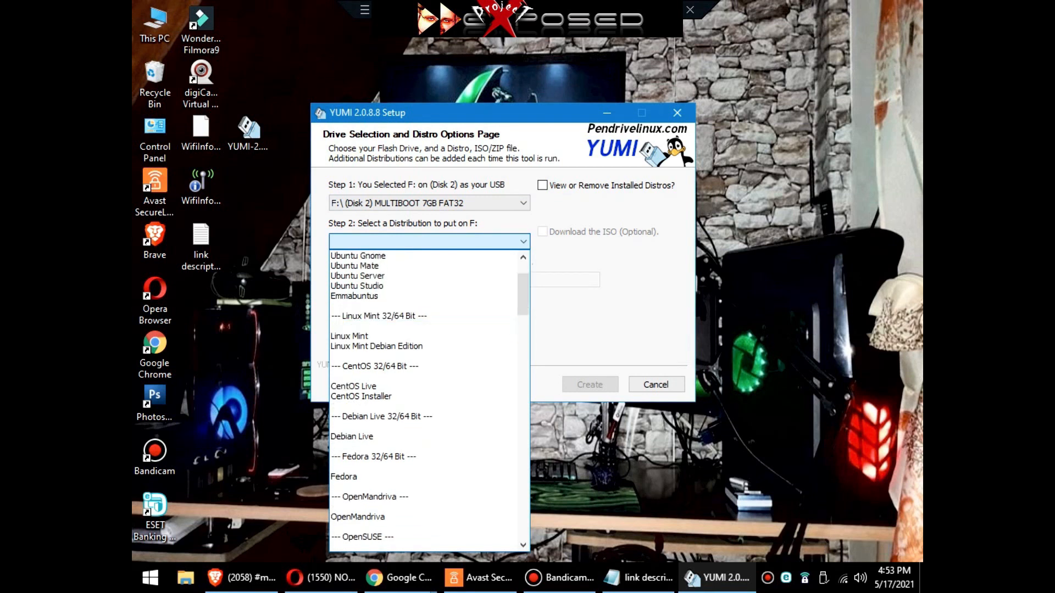
pyautogui.scroll(-4, 423, 365)
pyautogui.scroll(-3, 423, 366)
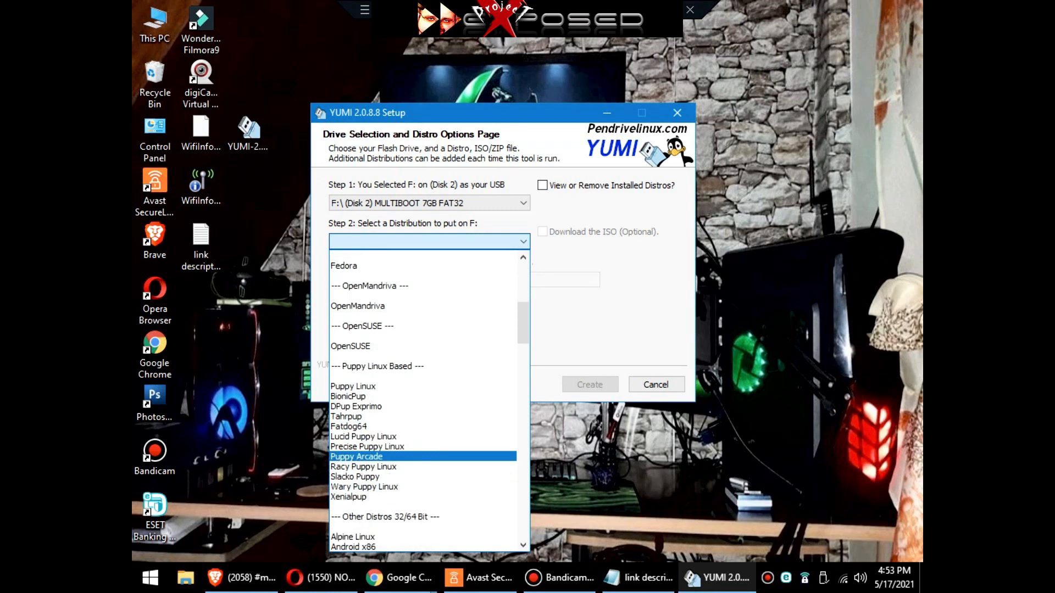
pyautogui.scroll(-3, 423, 439)
pyautogui.scroll(-4, 423, 439)
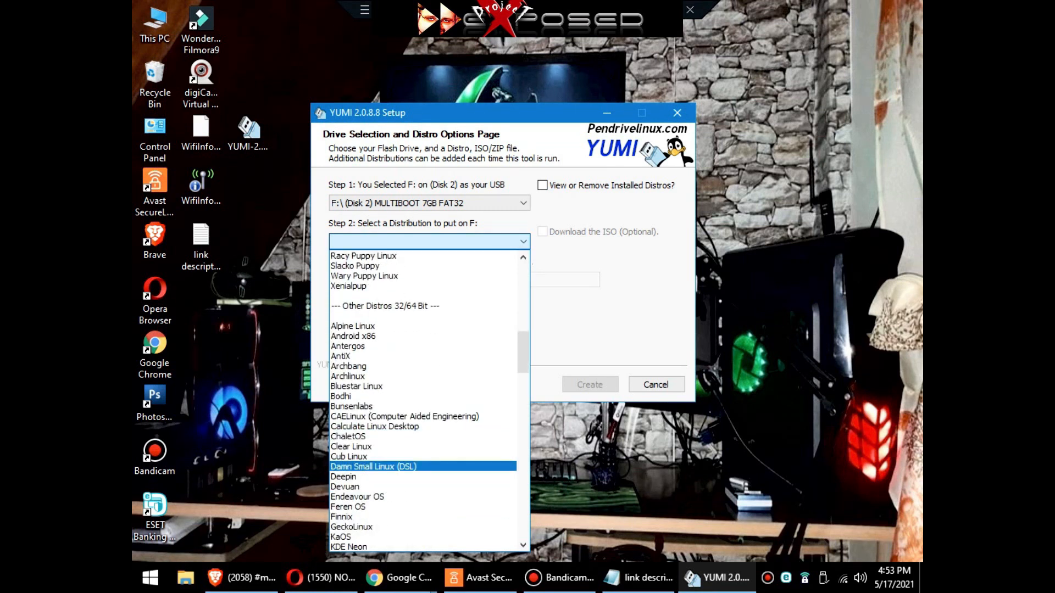
pyautogui.scroll(-2, 423, 467)
pyautogui.scroll(-3, 423, 502)
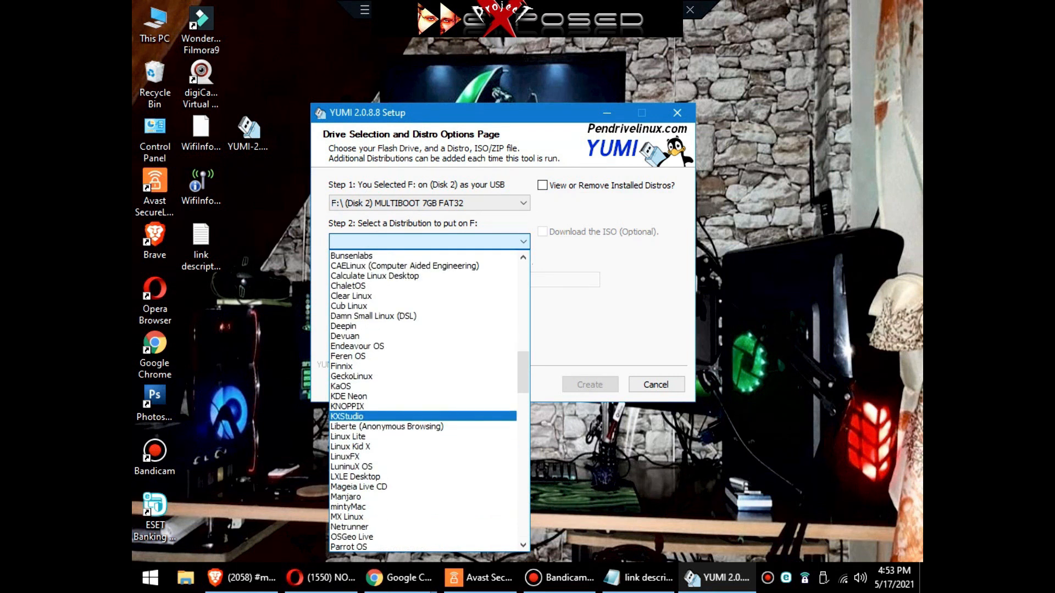
pyautogui.scroll(-1, 422, 401)
pyautogui.scroll(-4, 423, 386)
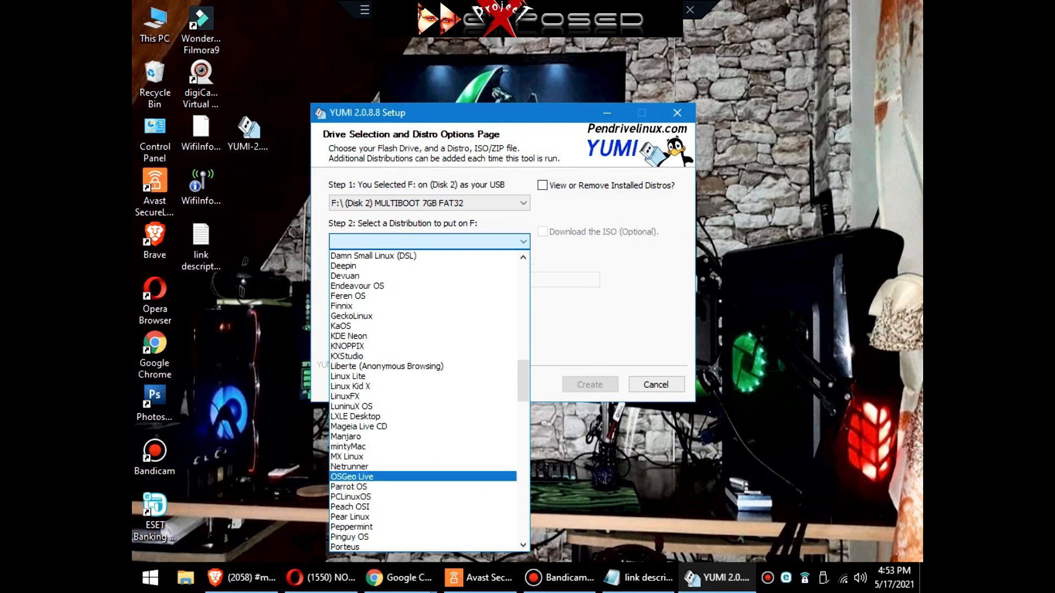
pyautogui.scroll(-4, 423, 386)
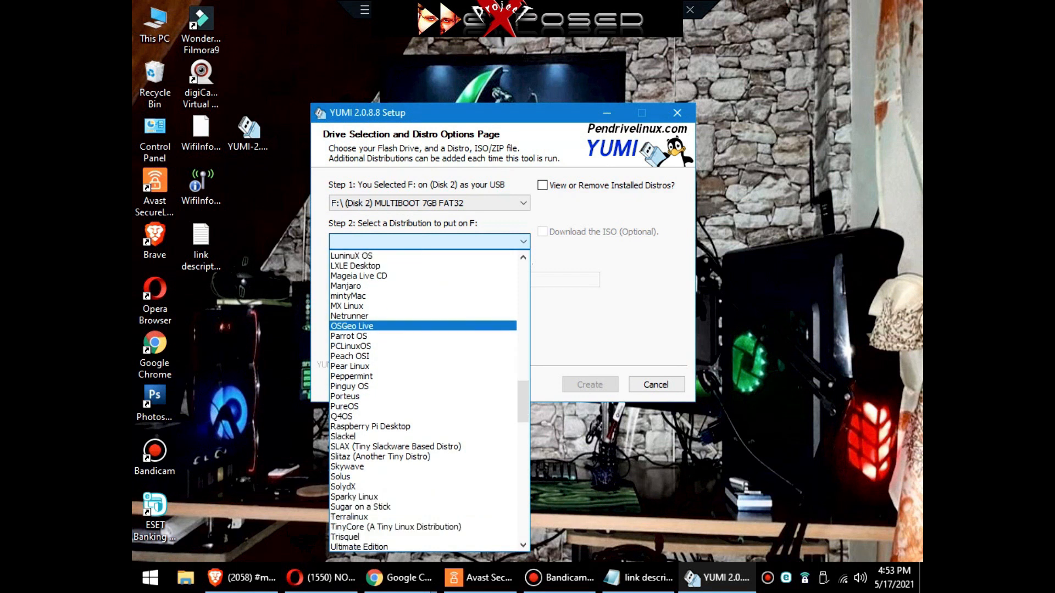
pyautogui.scroll(-2, 423, 506)
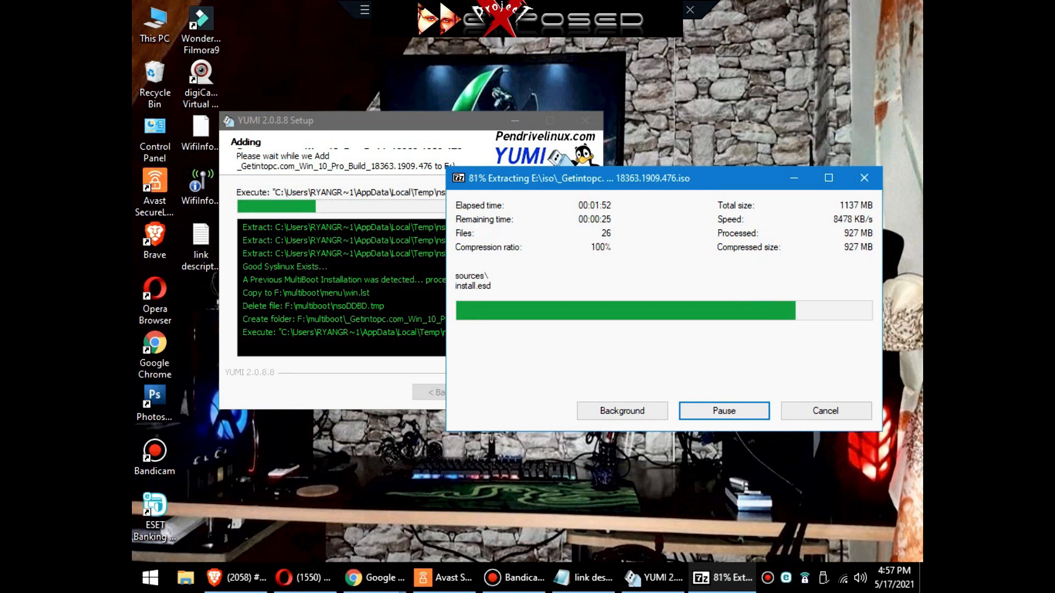
# Reposition the Windows 10 ISO extraction window and the YUMI setup window so both can be followed
pyautogui.moveTo(637, 178); pyautogui.dragTo(595, 270)
pyautogui.moveTo(406, 121); pyautogui.dragTo(489, 61)
pyautogui.click(605, 269)
pyautogui.moveTo(604, 269); pyautogui.dragTo(541, 333)
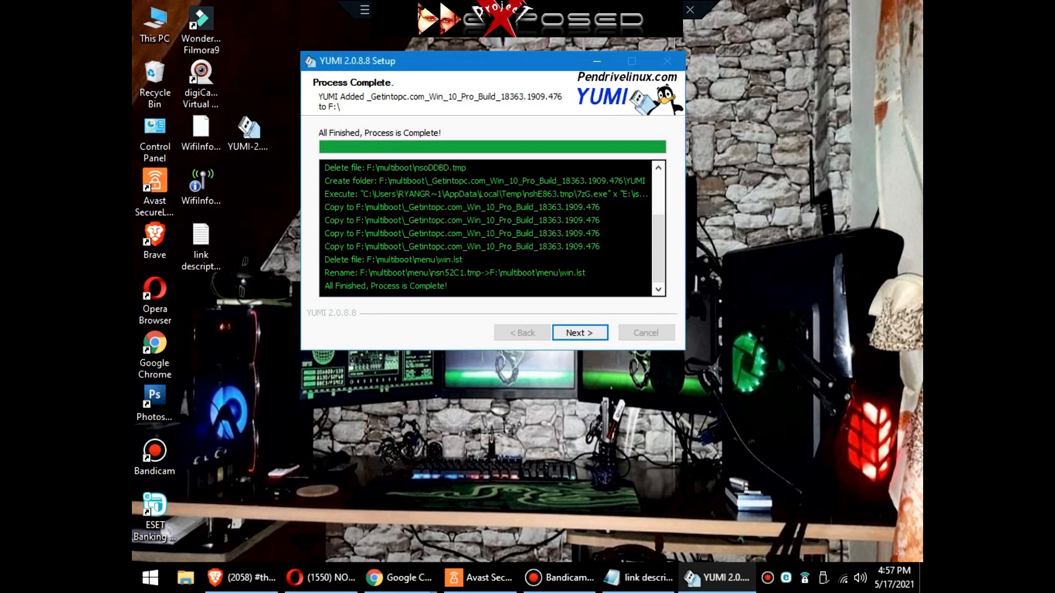
# Decline adding more ISOs/distros to F:, finish the YUMI setup, and open the safe-removal options for the USB drive
pyautogui.click(580, 333)
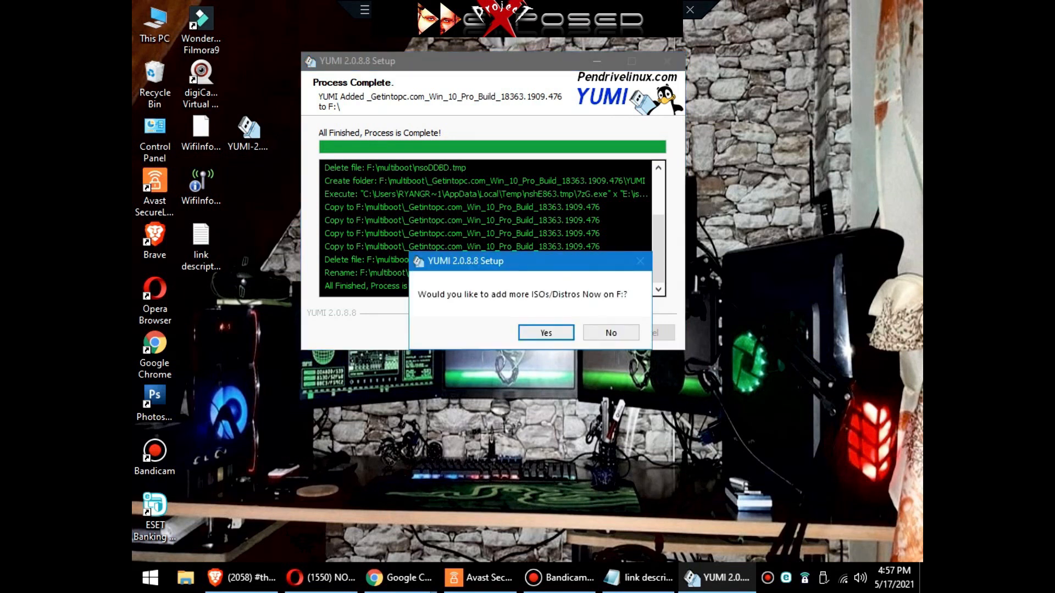
pyautogui.click(611, 333)
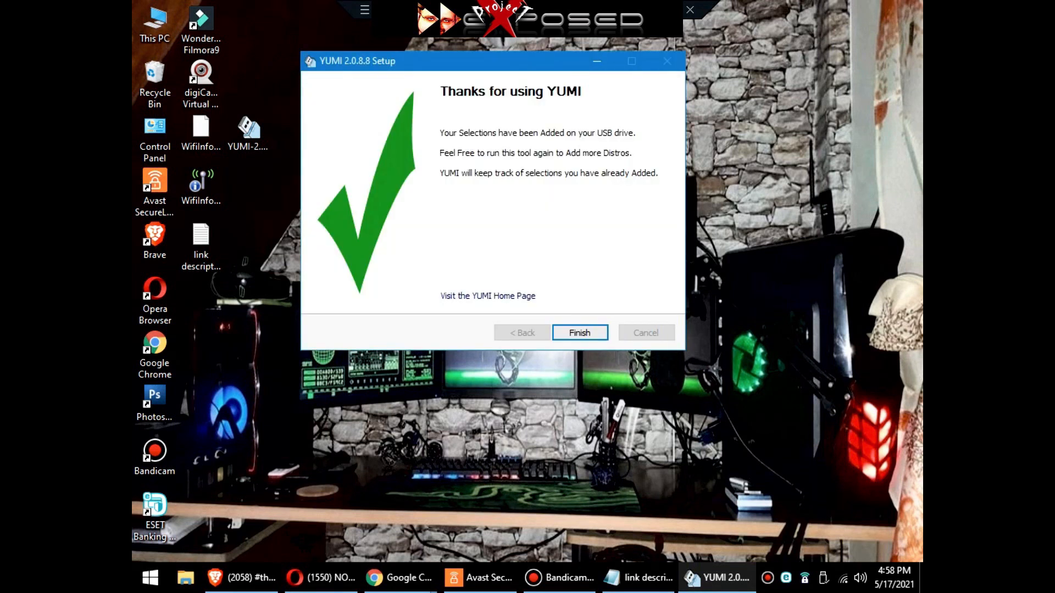
pyautogui.click(580, 333)
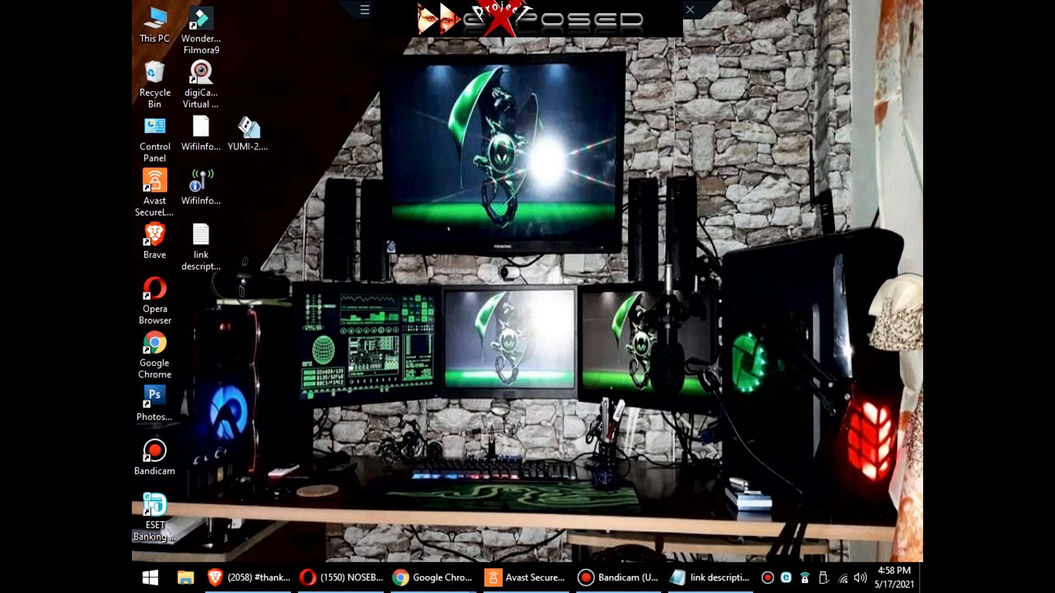
pyautogui.click(823, 578)
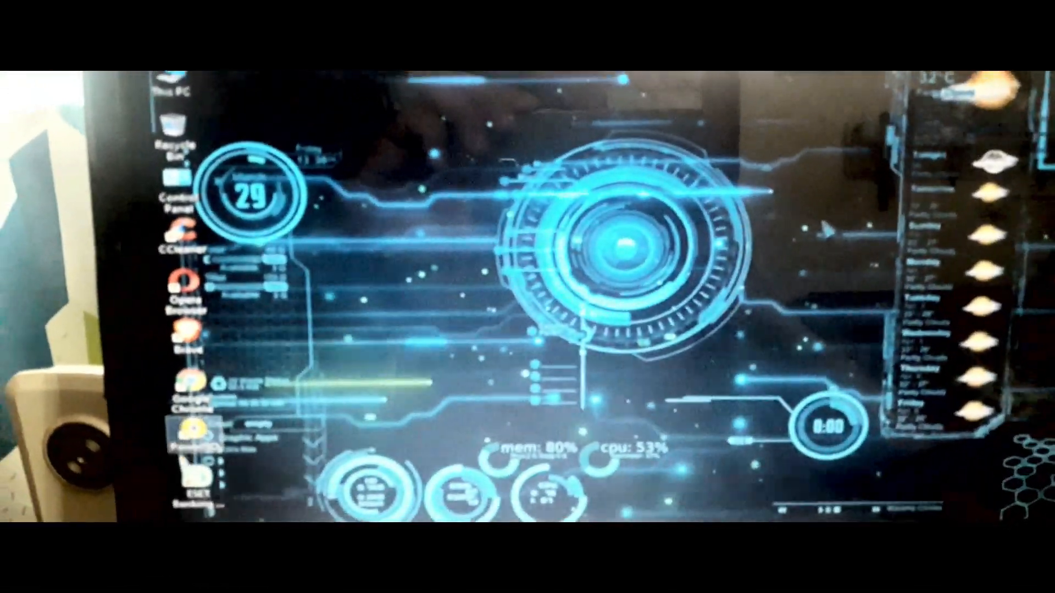
pyautogui.press('super')
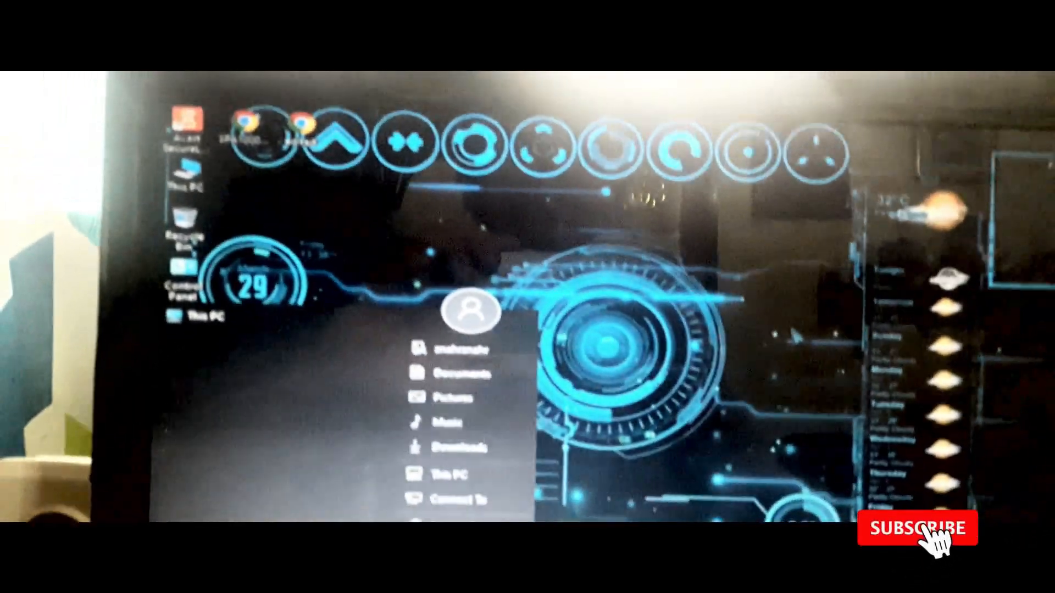
pyautogui.press('super')
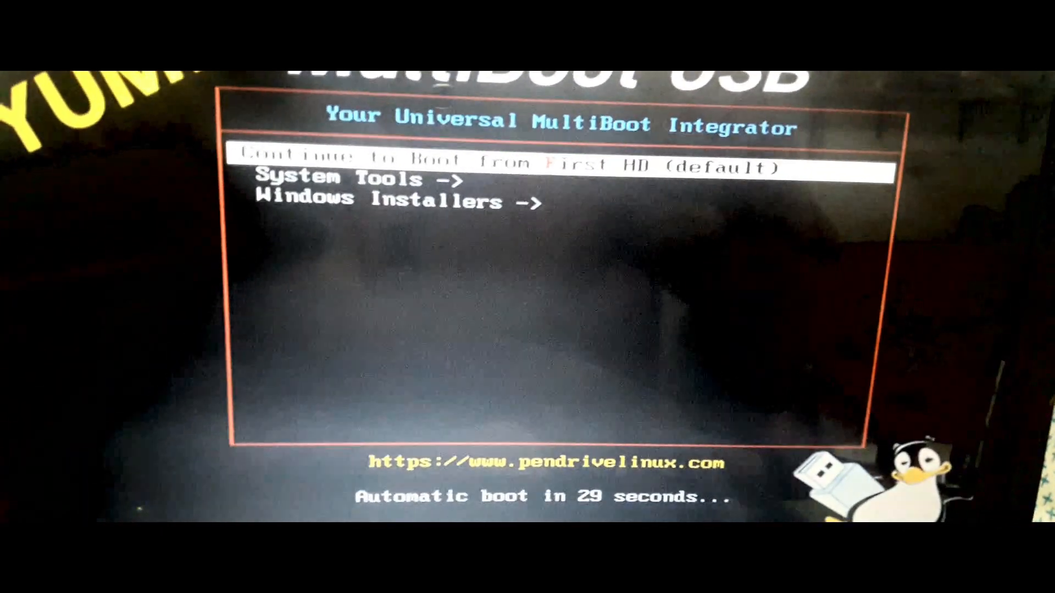
# Boot kali-linux-2021.1-live-amd64 from the System Tools group of the multiboot USB, using the Live (amd64) option
pyautogui.press('Down')
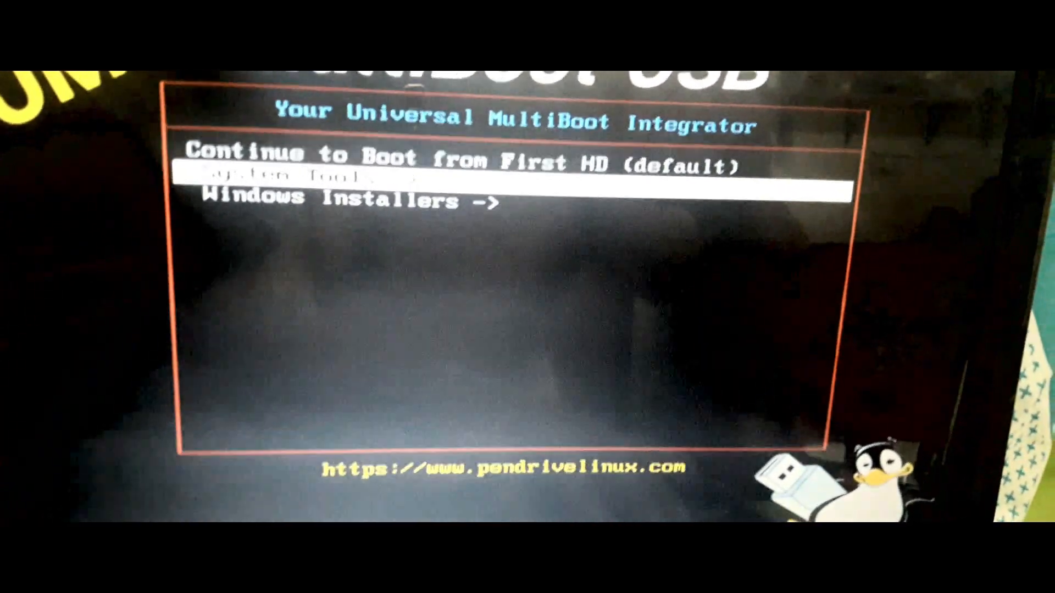
pyautogui.press('Return')
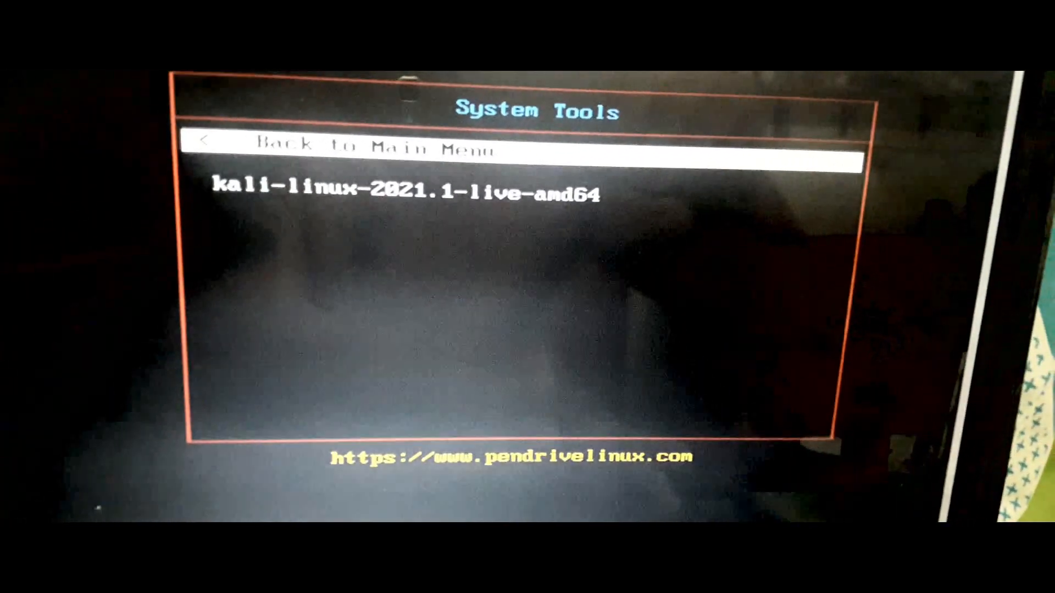
pyautogui.press('Return')
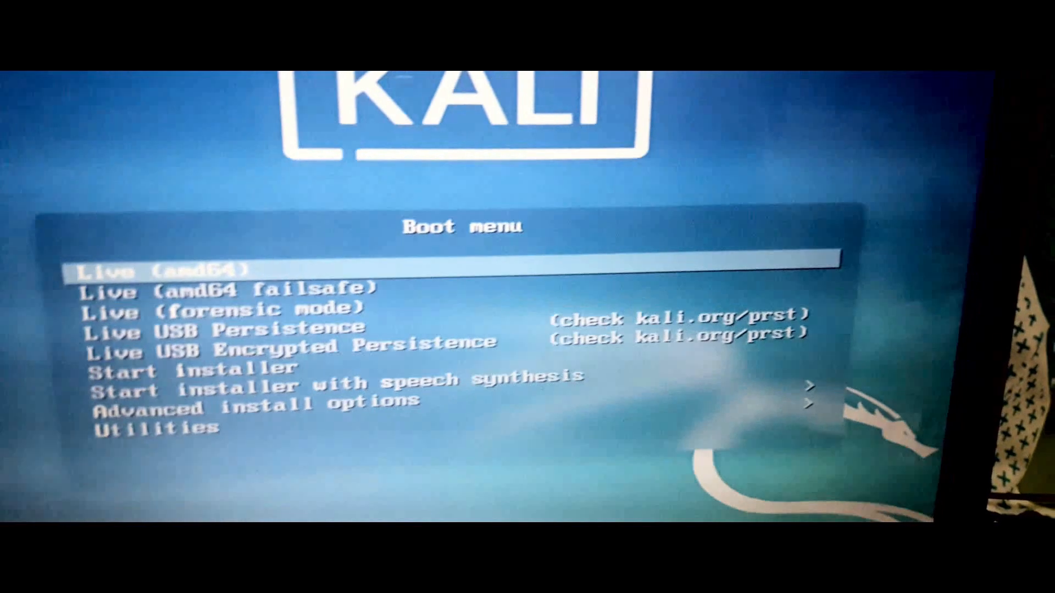
pyautogui.press('Return')
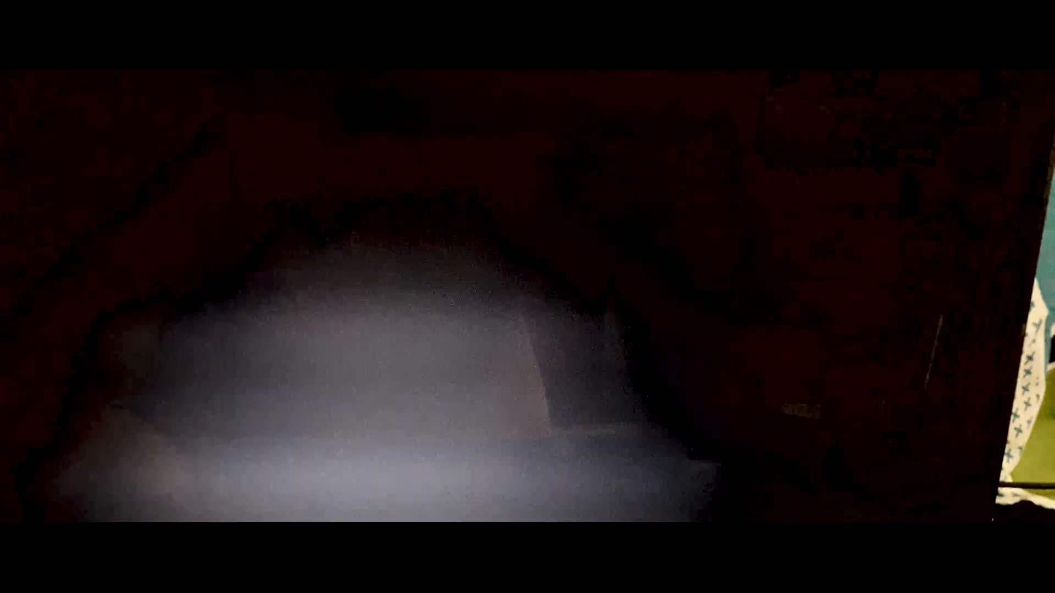